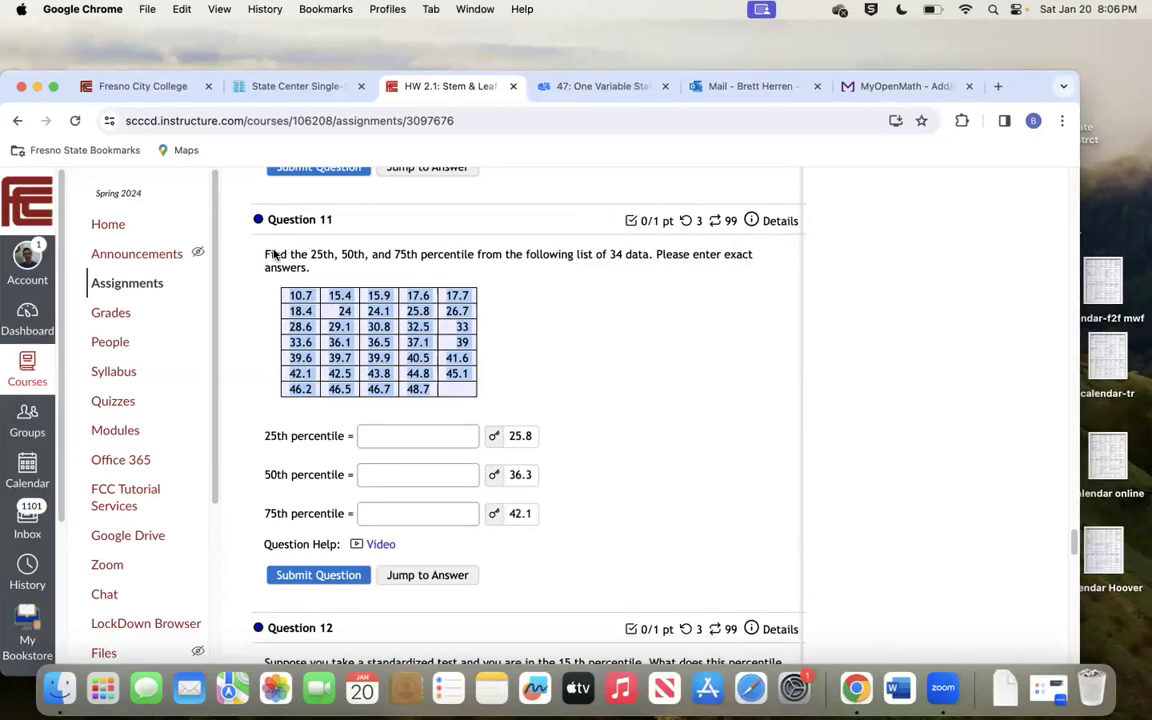
- Highlight Question 11's instructions, then select all values in its data table
left_click_drag(266, 256, 319, 270)
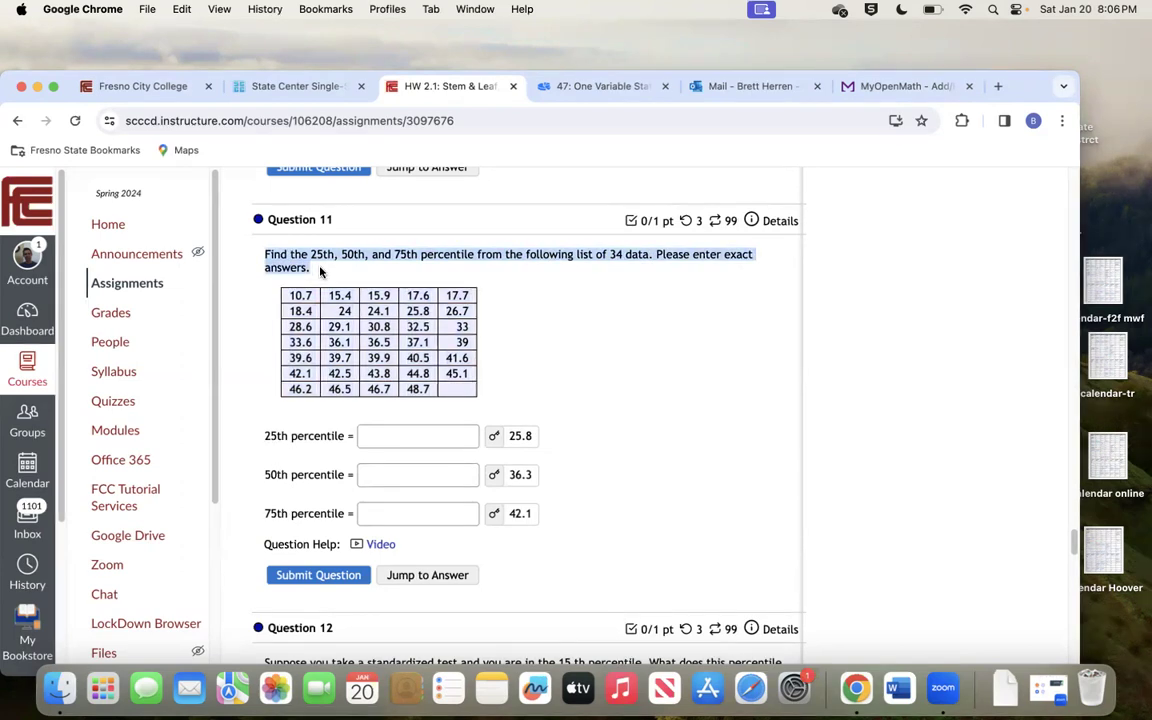
left_click(557, 308)
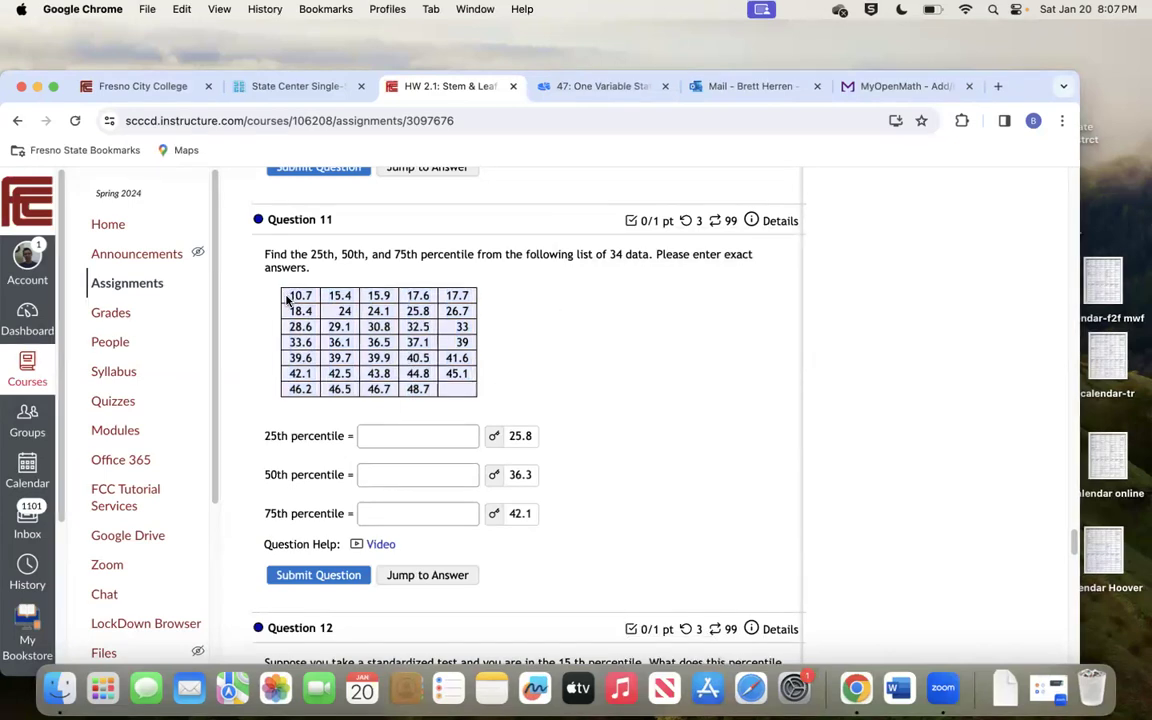
left_click_drag(289, 296, 430, 389)
key("super+c")
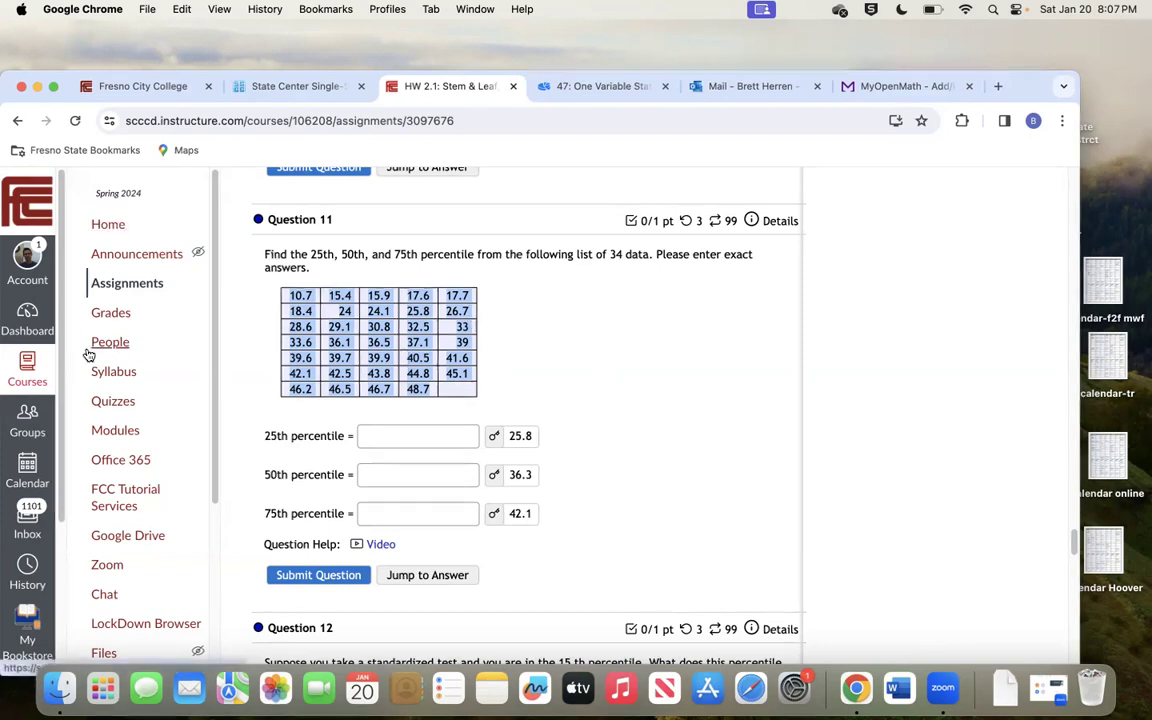
left_click(108, 226)
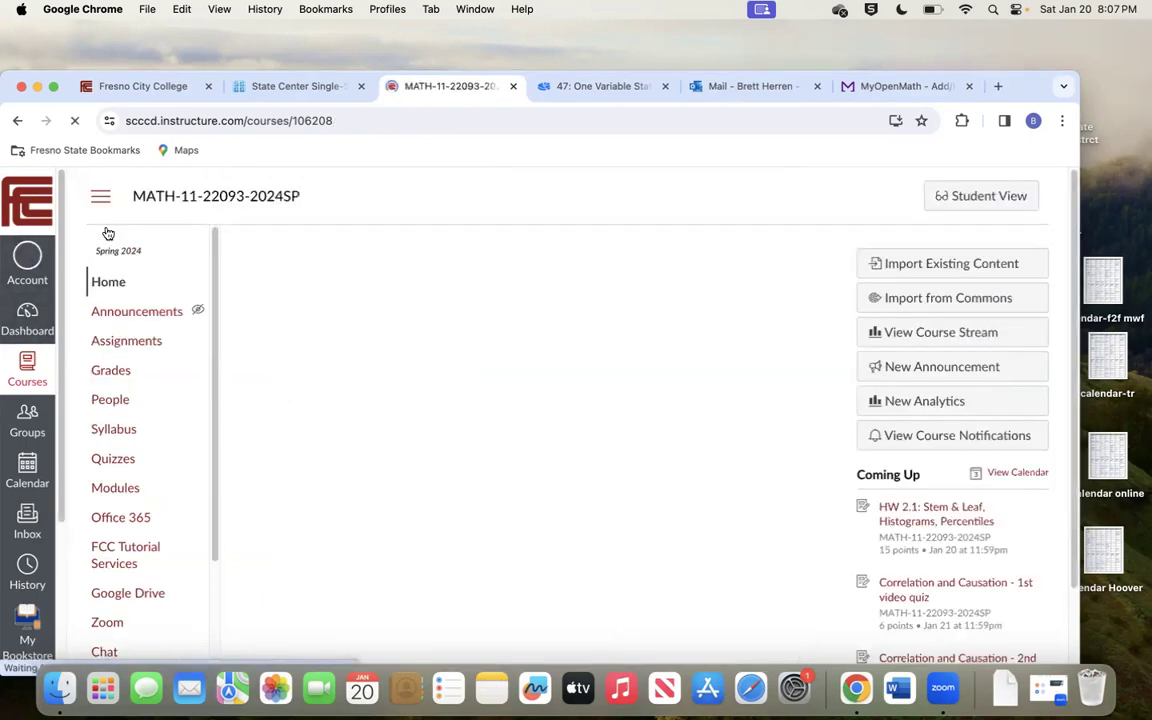
scroll(405, 366, "down", 10)
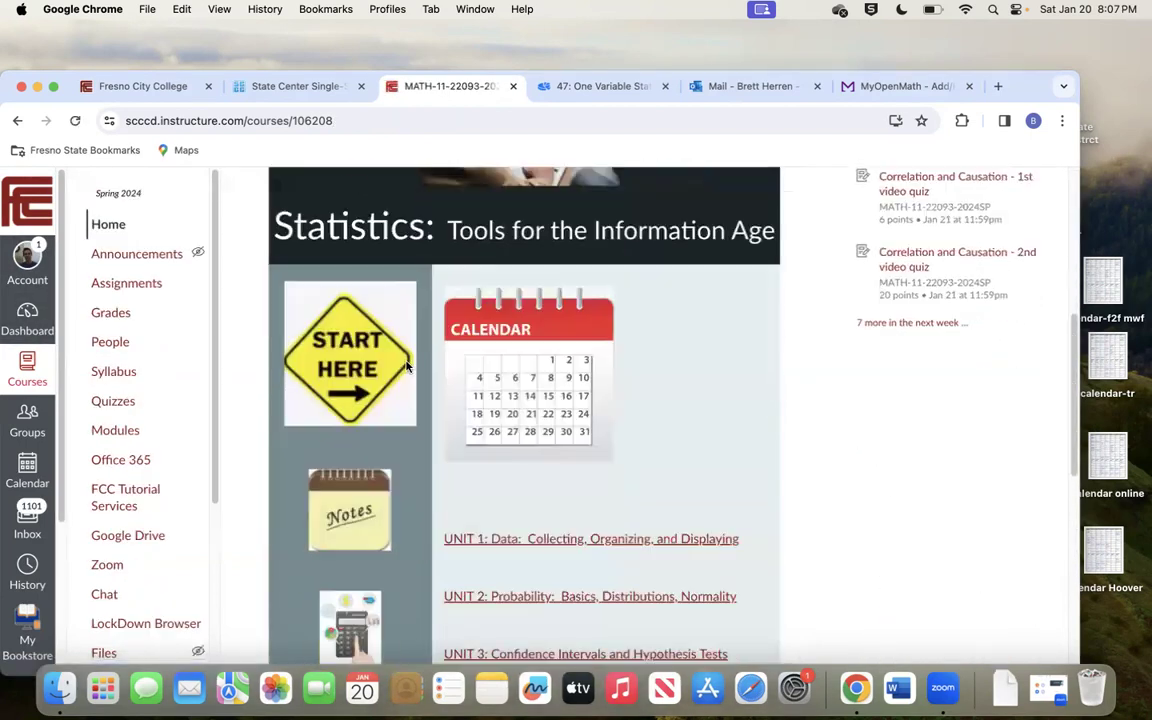
scroll(442, 310, "up", 10)
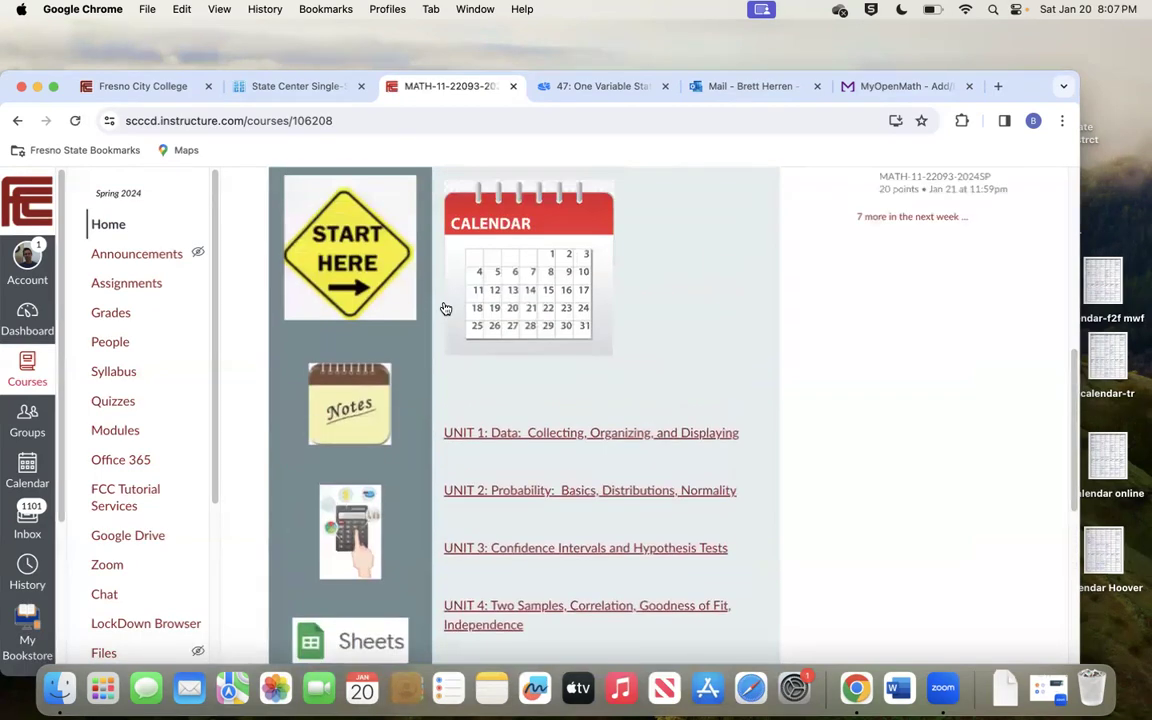
scroll(442, 310, "down", 9)
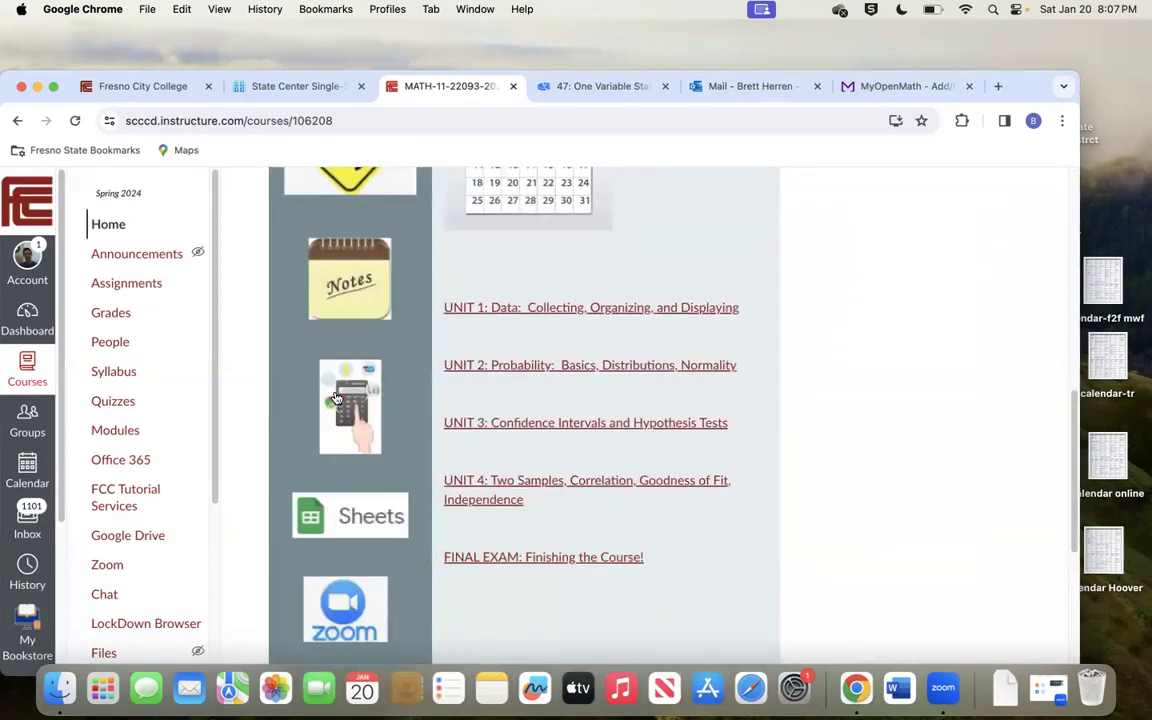
- Open the Links to the Calculators page, then switch to the One Variable Statistics Calculator
left_click(342, 399)
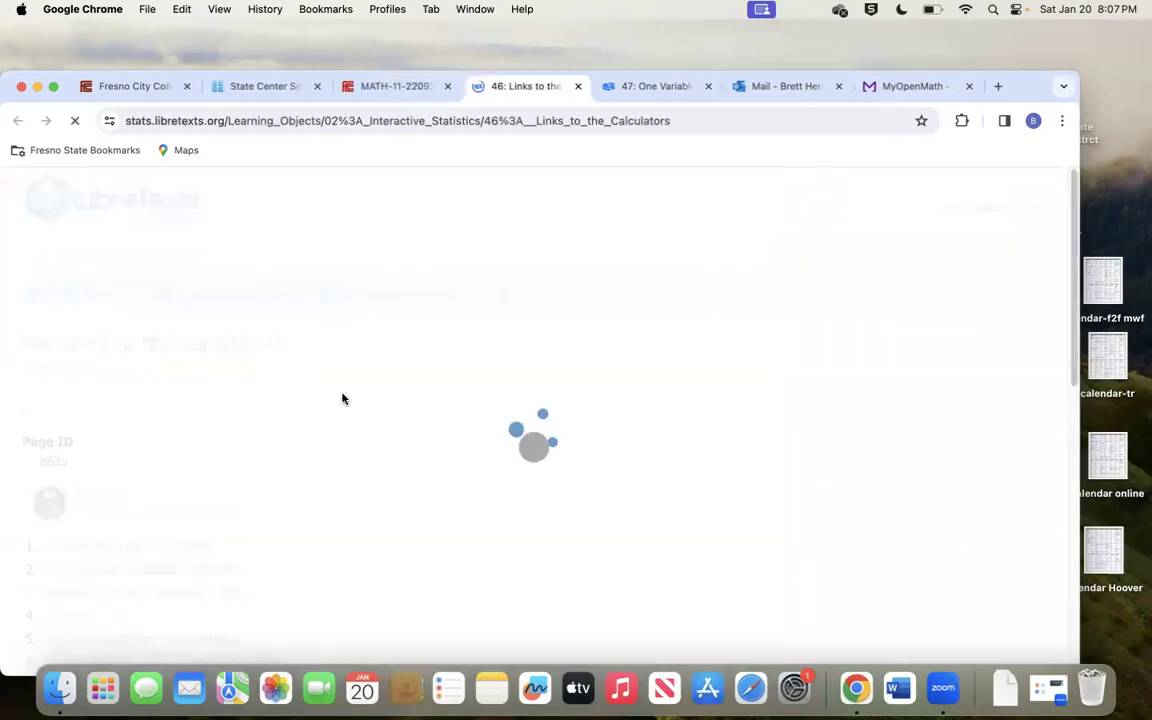
scroll(360, 450, "down", 2)
scroll(353, 449, "down", 1)
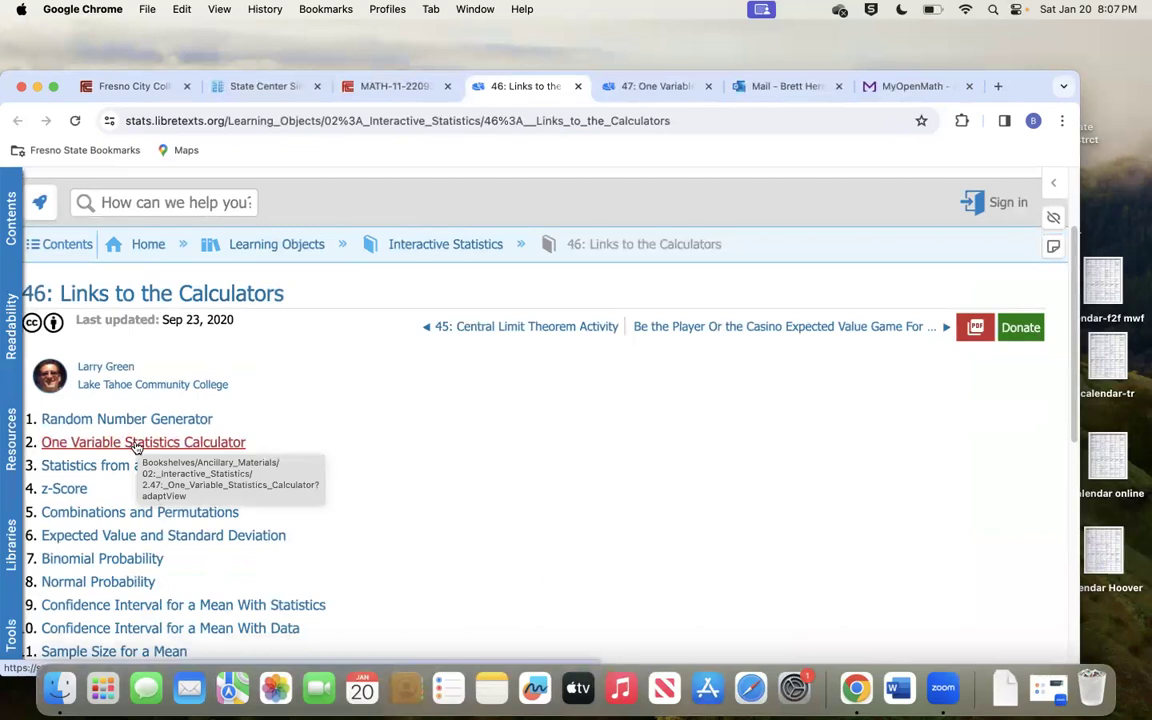
left_click(635, 88)
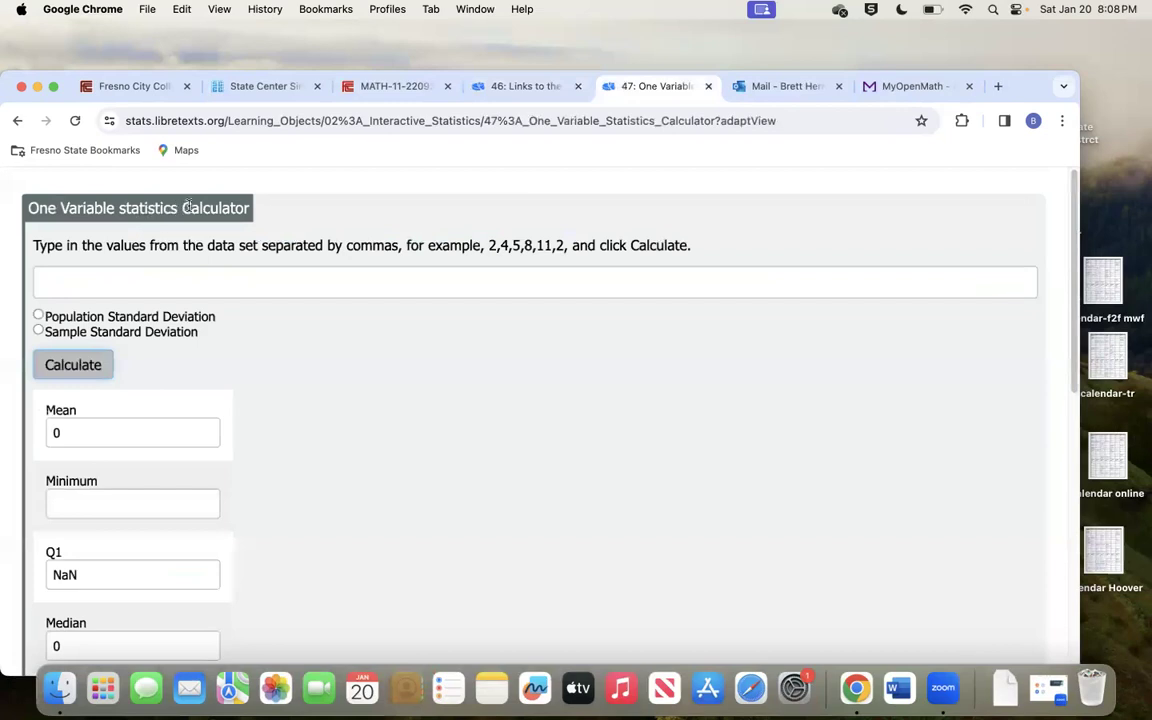
- Paste the copied Question 11 data values into the calculator's data field
left_click(83, 281)
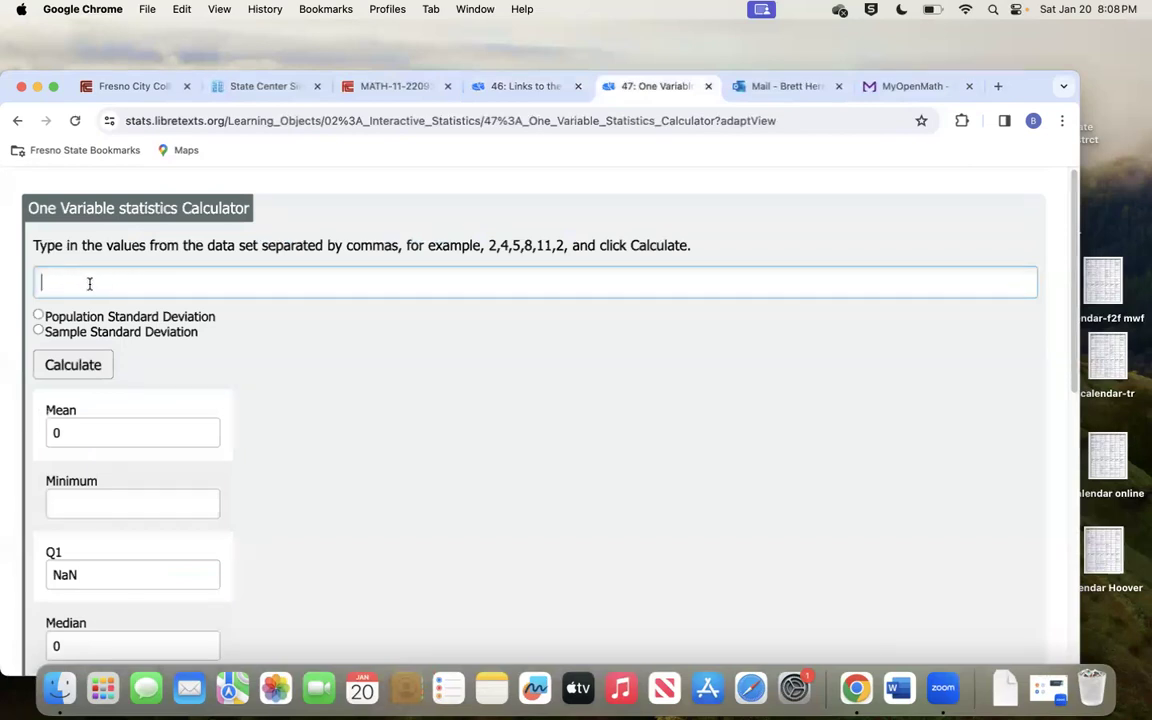
key("super+v")
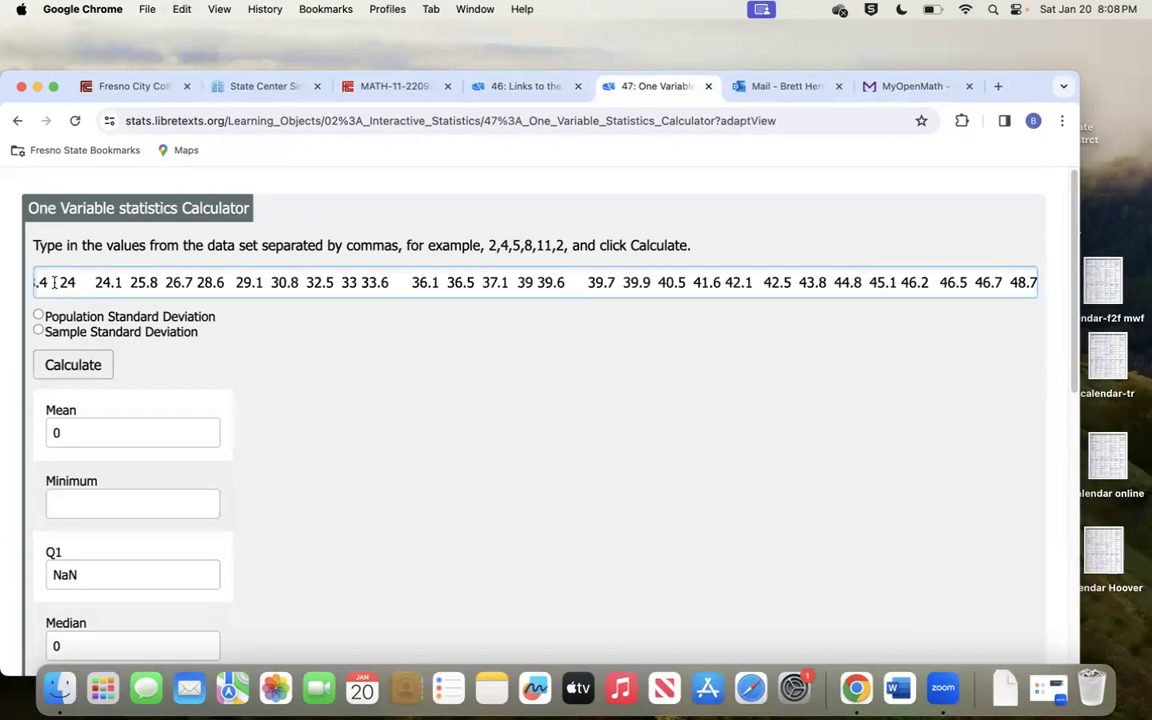
scroll(53, 283, "left", 3)
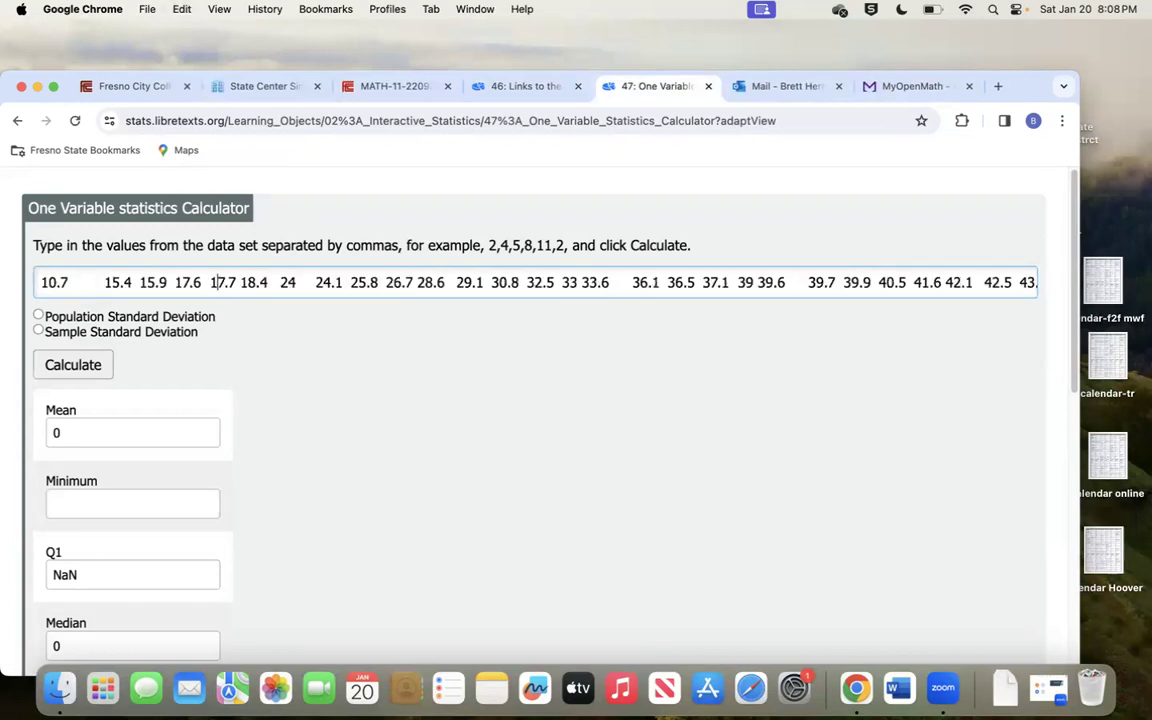
key("Left")
key("Left")
key("Left")
key("Left")
key("Left")
key("Left")
key("Left")
key("Left")
key("Left")
key("Left")
key("Left")
key("Left")
key("Left")
key("Left")
key("Left")
key("Left")
key("Left")
key("Left")
key("Left")
key("Left")
- Add commas after the values 10.7, 15.4, 15.9, 17.6 and 18.4
key("Right")
key("Right")
key("Right")
key("Right")
key("Right")
type(",")
key("Right")
key("Right")
key("Right")
key("Right")
type(",")
key("Right")
key("Right")
key("Right")
key("Right")
key("Right")
type(",")
type(",")
key("Right")
key("Right")
key("Right")
key("Right")
- Add commas after the data values from 24.1 through 36.1
type(",")
left_click(322, 282)
key("Right")
key("Right")
key("Right")
key("Right")
type(",")
key("Right")
key("Right")
key("Right")
key("Right")
key("Right")
type(",")
key("Right")
key("Right")
key("Right")
key("Right")
key("Right")
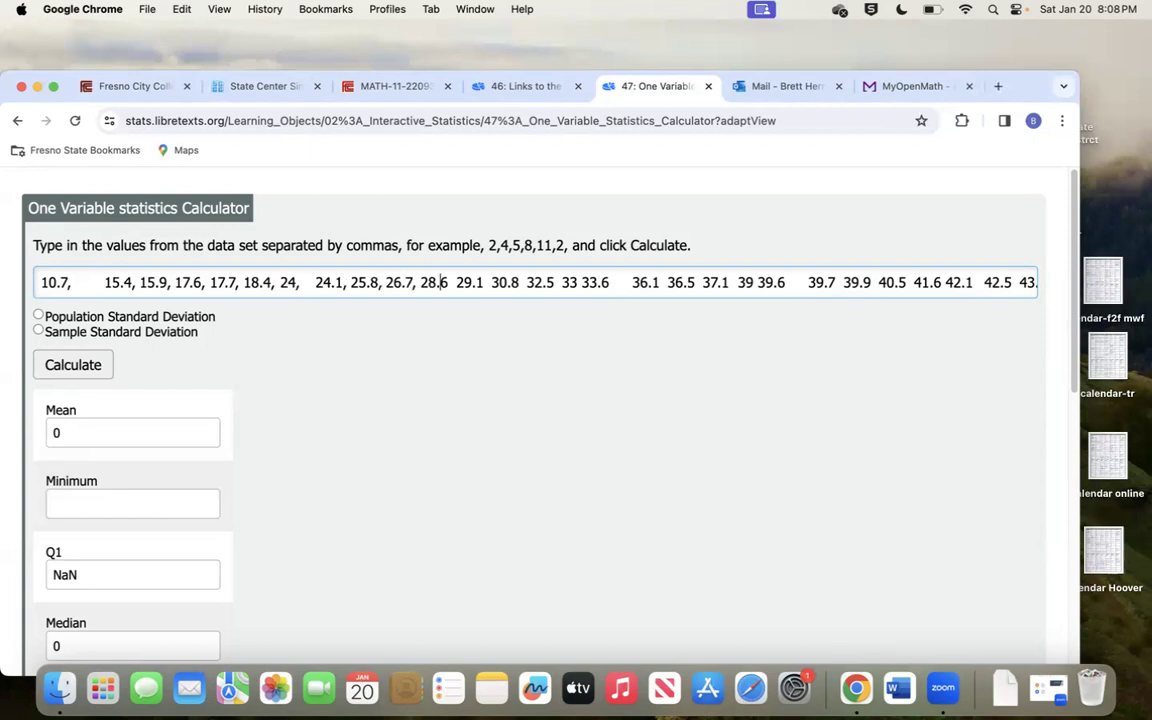
type(",")
key("Right")
key("Right")
type(",")
key("Right")
key("Right")
key("Right")
key("Right")
key("Right")
type(",")
key("Right")
key("Right")
key("Right")
key("Right")
key("Right")
type(",")
key("Right")
key("Right")
key("Right")
type(",")
key("Right")
key("Right")
type(",")
key("Right")
key("Right")
key("Right")
key("Right")
key("Right")
type(", 24,")
- Add commas after the remaining data values from 37.1 through 48.7
key("Right")
key("Right")
key("Right")
type(",")
key("Right")
key("Right")
key("Right")
key("Right")
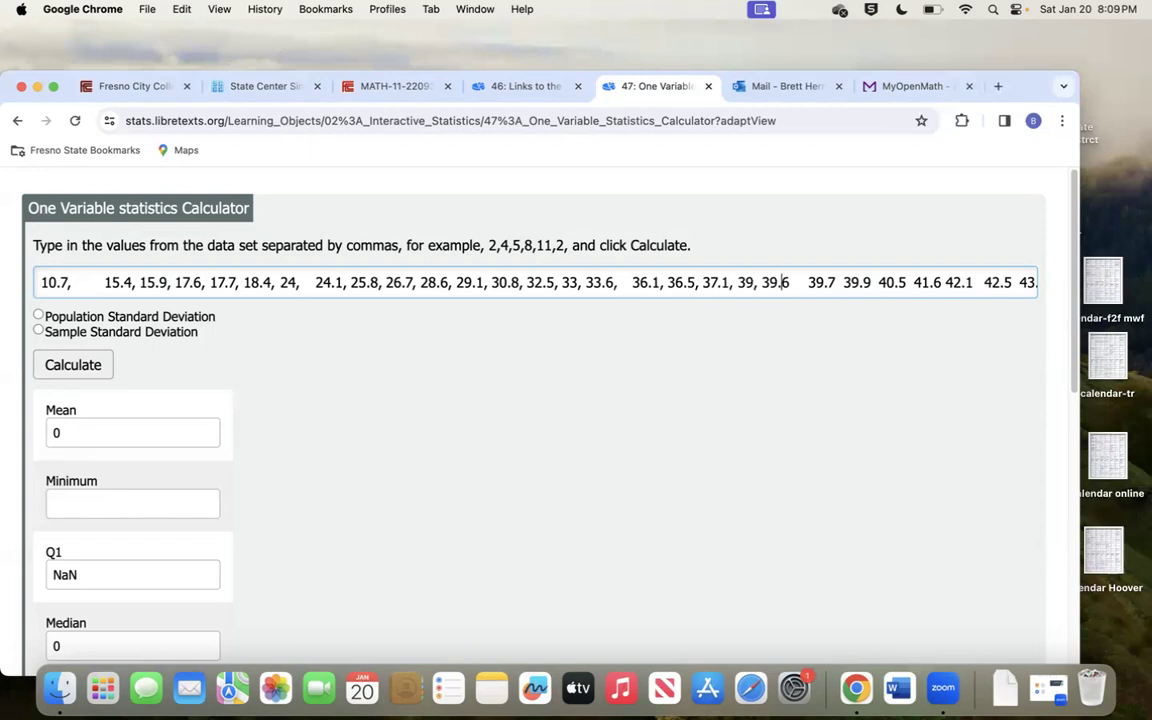
type(",")
key("Right")
key("Right")
key("Right")
key("Right")
type(",")
key("Right")
key("Right")
key("Right")
key("Right")
key("Right")
key("Right")
key("Right")
key("Right")
type(",")
key("Right")
key("Right")
key("Right")
key("Right")
key("Right")
type(",")
key("Right")
key("Right")
key("Right")
key("Right")
key("Right")
key("Right")
key("Right")
key("Right")
key("Right")
key("Right")
type(",")
key("Right")
key("Right")
key("Right")
key("Right")
key("Right")
key("Right")
key("Right")
key("Right")
key("Right")
key("Right")
key("Right")
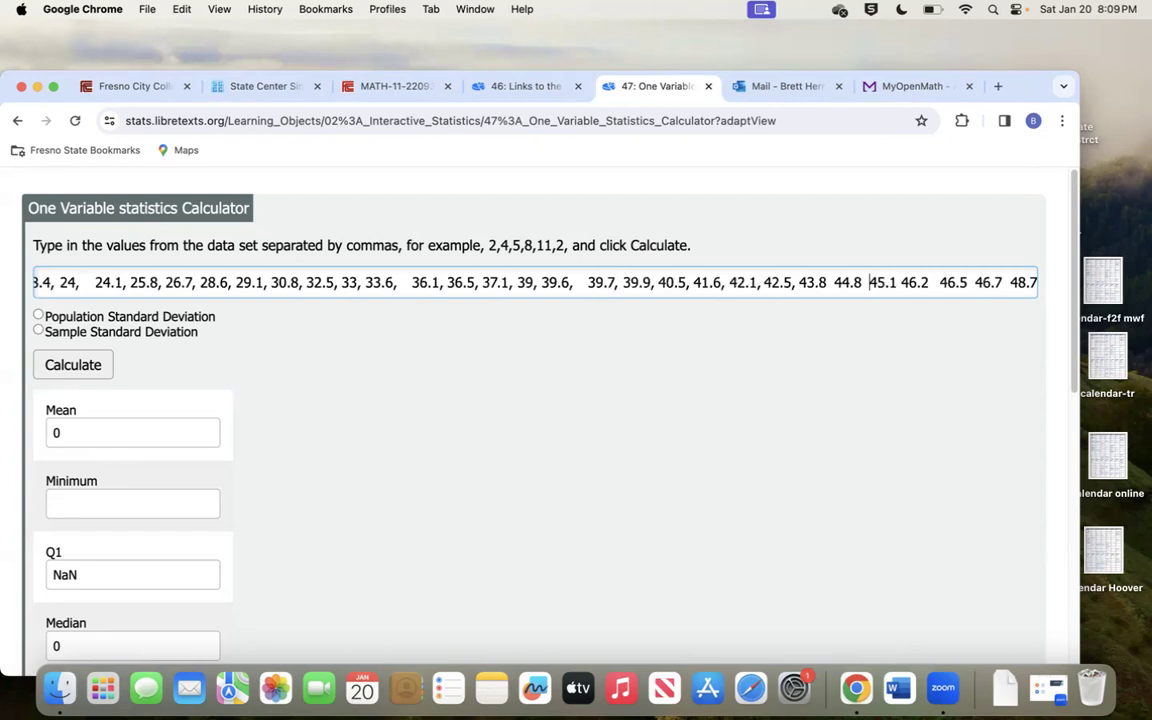
key("Left")
key("Left")
key("Left")
key("Left")
key("Left")
key("Left")
type(",")
key("Right")
key("Right")
key("Right")
type(",")
key("Right")
key("Right")
key("Right")
key("Right")
key("Right")
type(",")
key("Right")
key("Right")
key("Right")
key("Right")
key("Right")
type(",")
key("Right")
key("Right")
type(",")
key("Right")
key("Right")
key("Right")
key("Right")
key("Right")
key("Right")
- Calculate the statistics and read Q1 25.8, median 36.3, Q3 42.1 and maximum 48.7
left_click(55, 366)
scroll(342, 460, "down", 3)
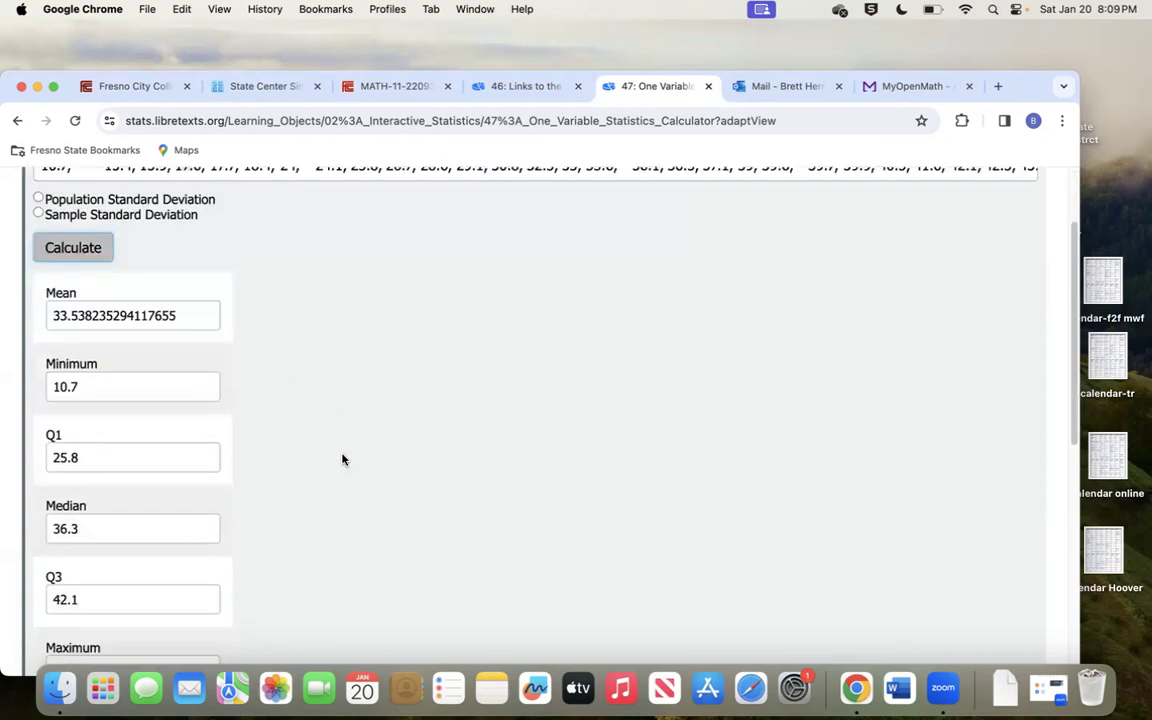
scroll(342, 460, "up", 1)
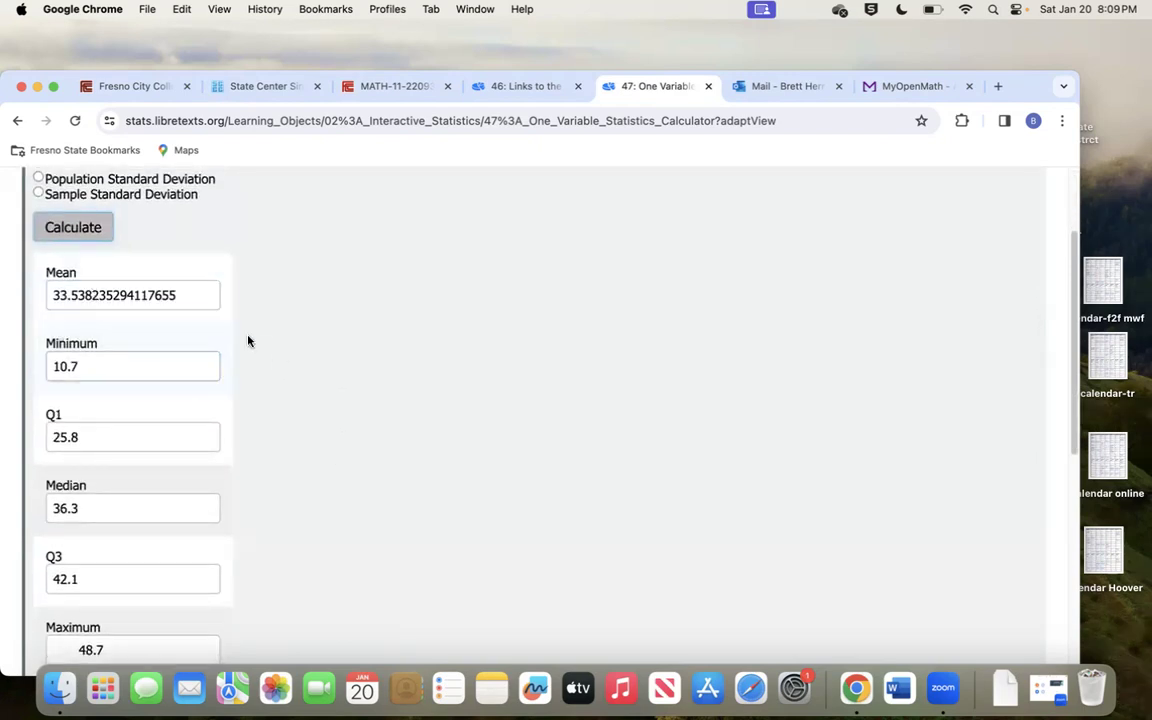
scroll(257, 345, "down", 1)
scroll(220, 344, "down", 1)
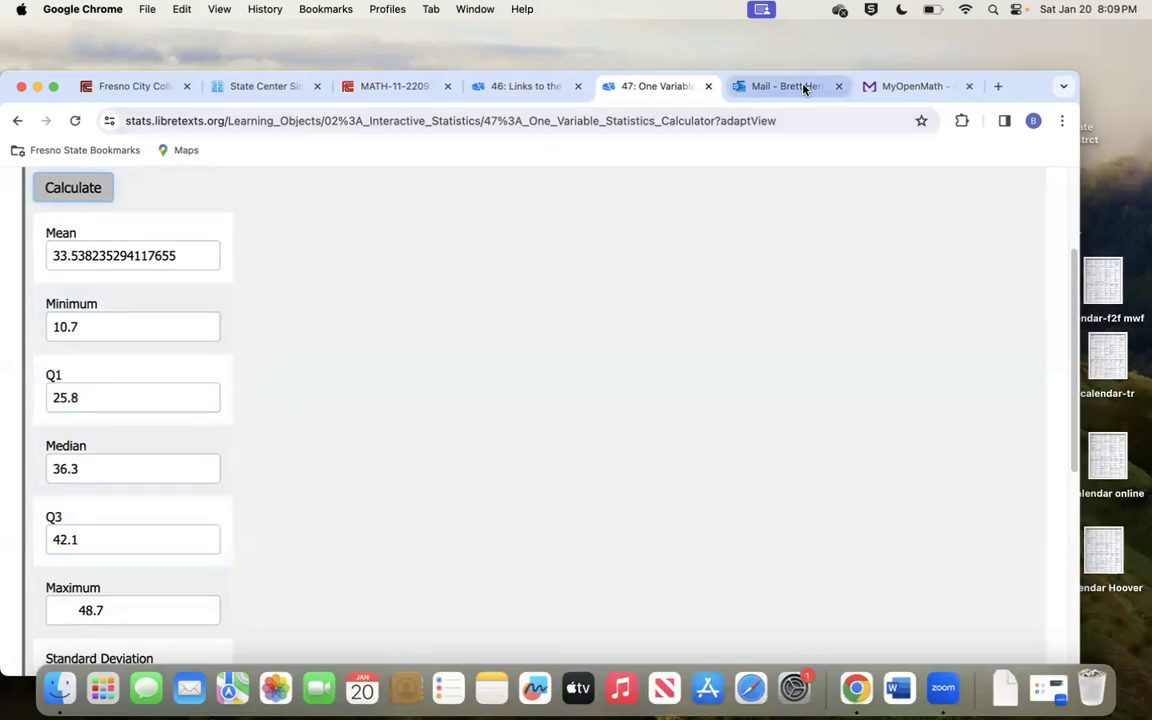
- Open the instructor preview of the HW 2.1: Stem & Leaf, Histograms, Percentiles assignment
left_click(390, 87)
scroll(560, 365, "up", 10)
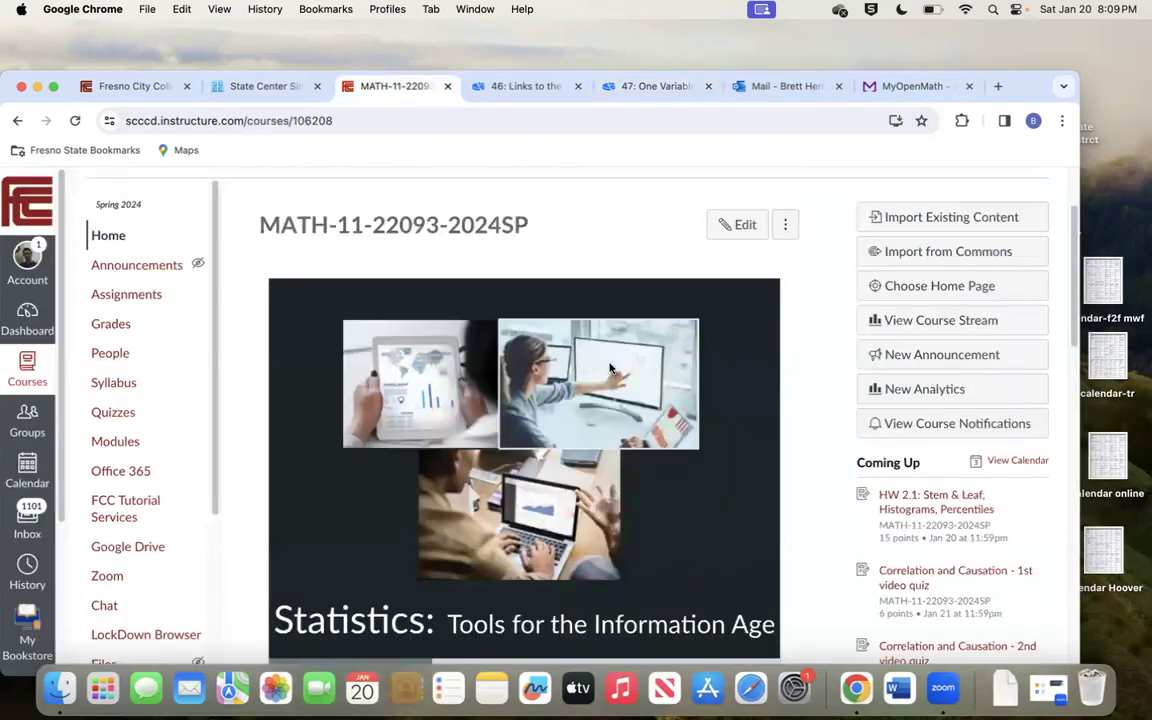
scroll(900, 360, "down", 3)
left_click(920, 358)
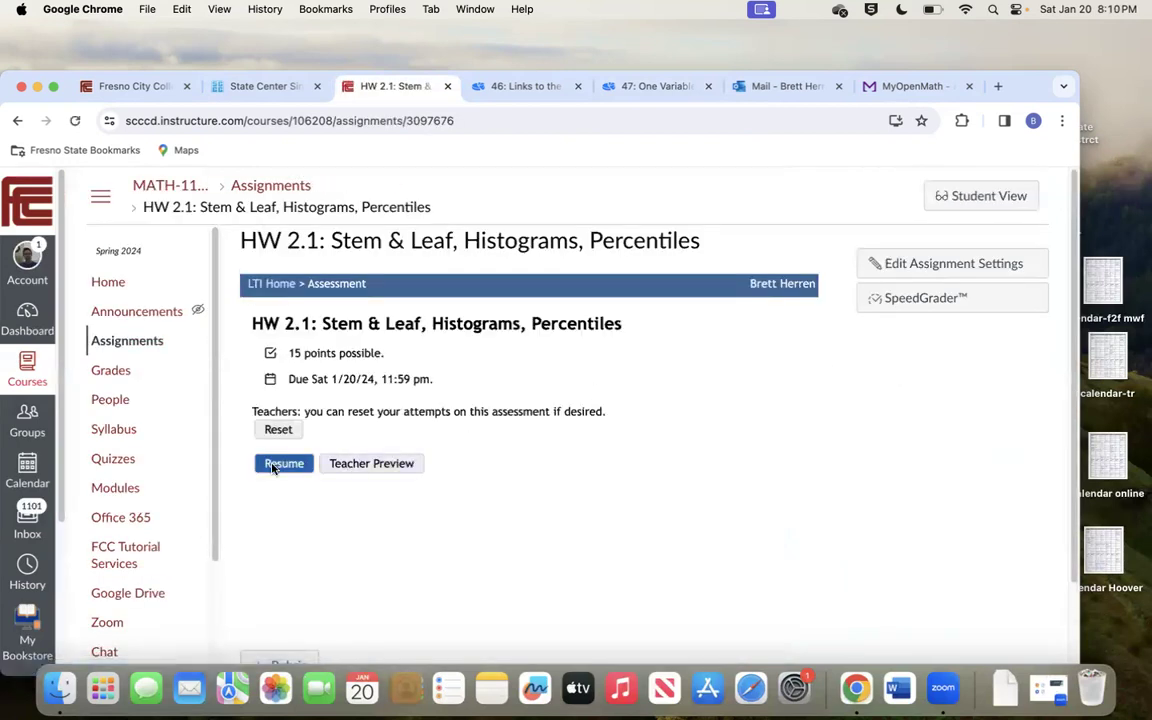
left_click(373, 465)
- Reveal Question 11's percentile answers 25.8, 36.3 and 42.1, then return to the calculator
scroll(494, 468, "down", 20)
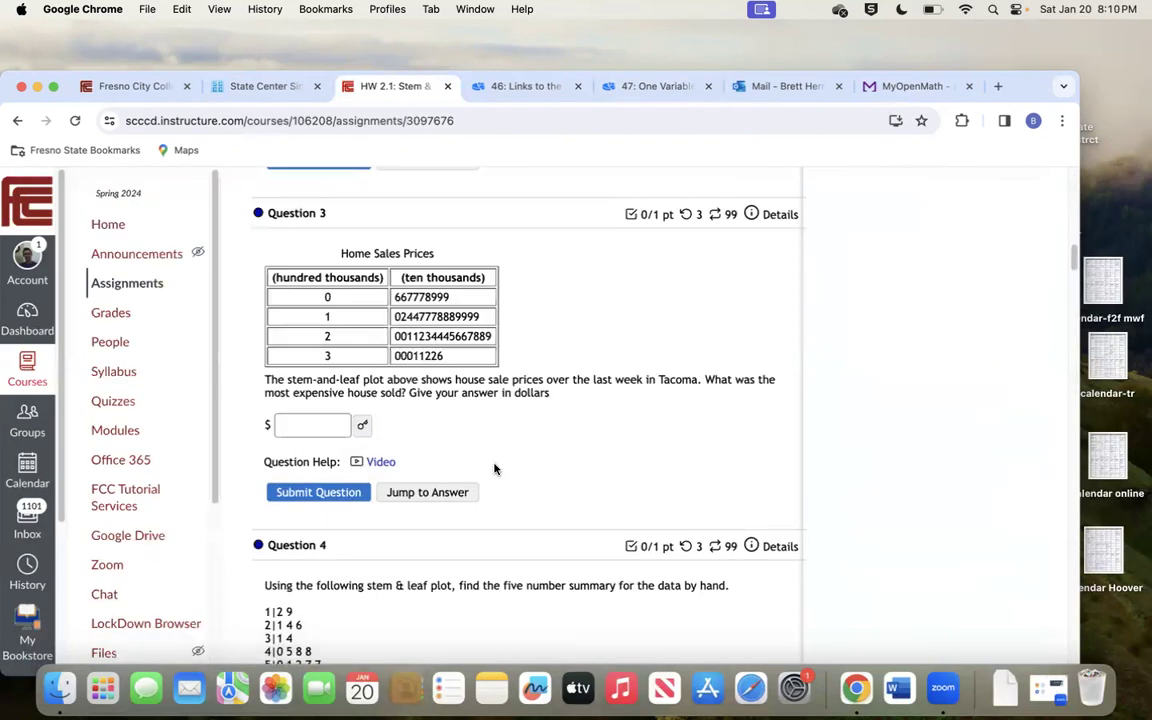
scroll(494, 468, "down", 20)
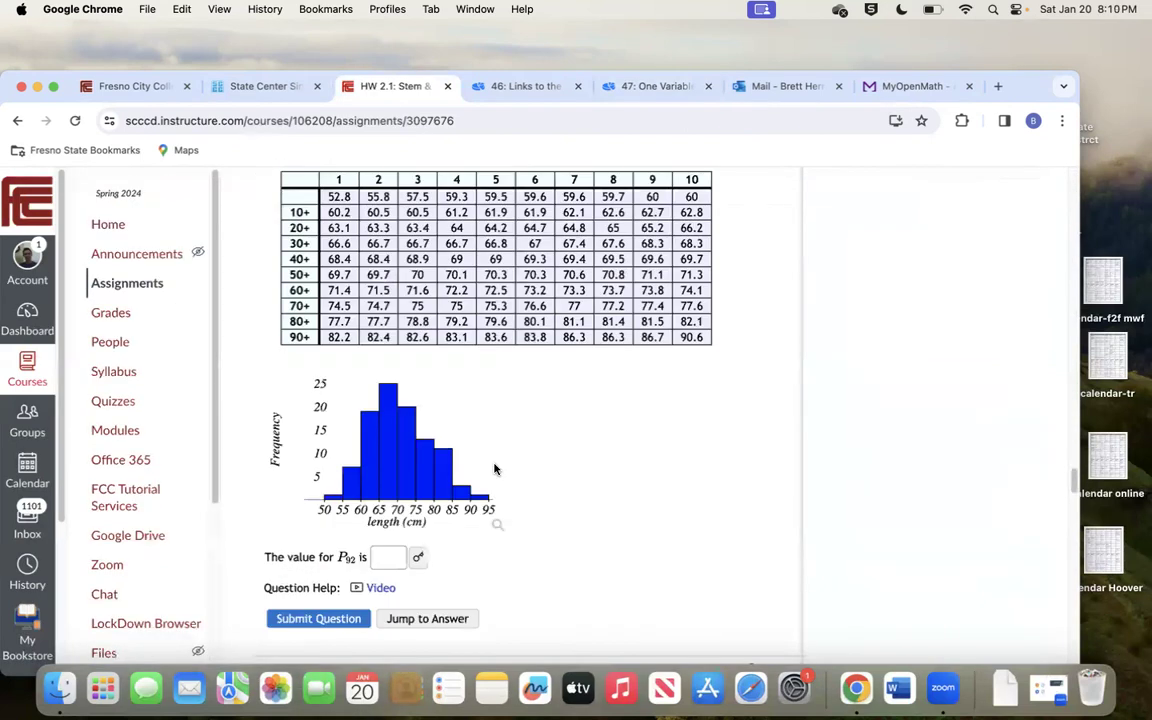
scroll(494, 468, "down", 10)
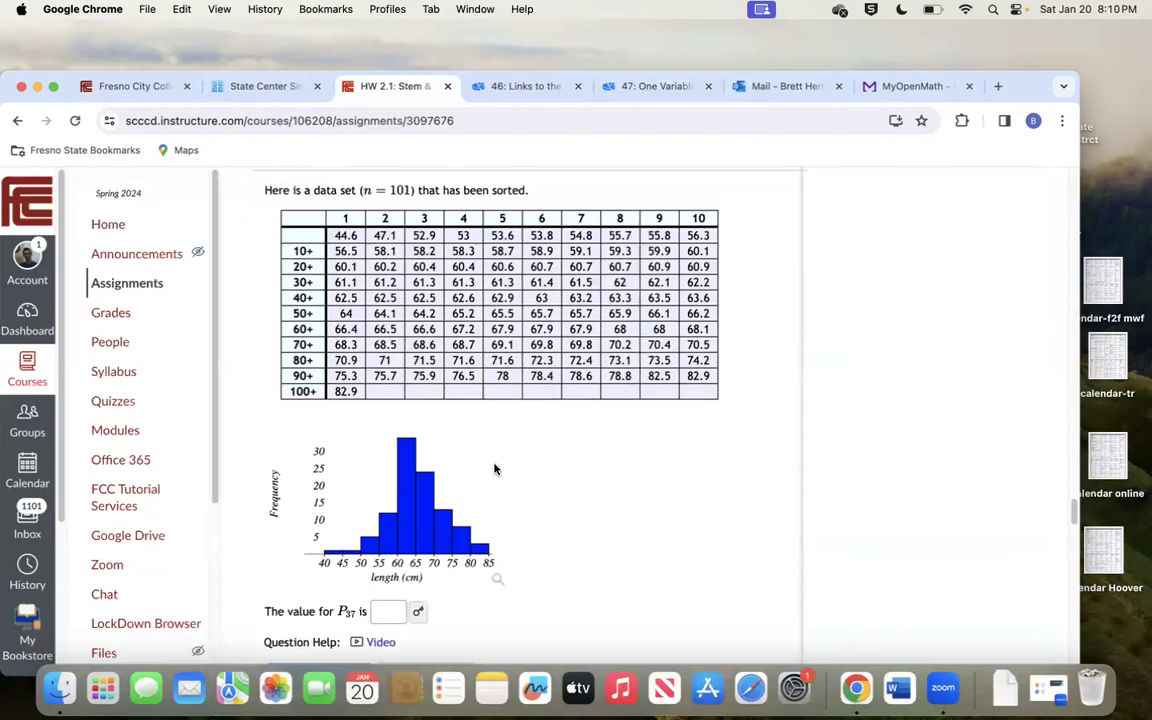
scroll(494, 468, "up", 1)
scroll(494, 468, "up", 2)
scroll(494, 468, "down", 6)
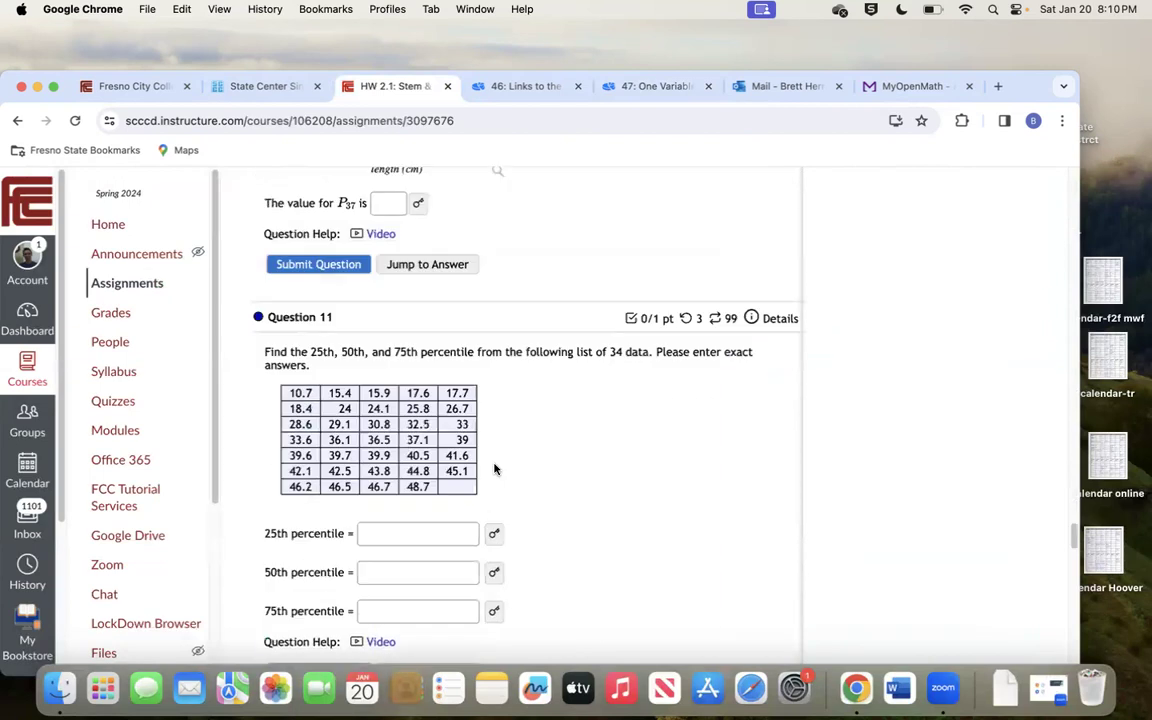
scroll(494, 468, "down", 2)
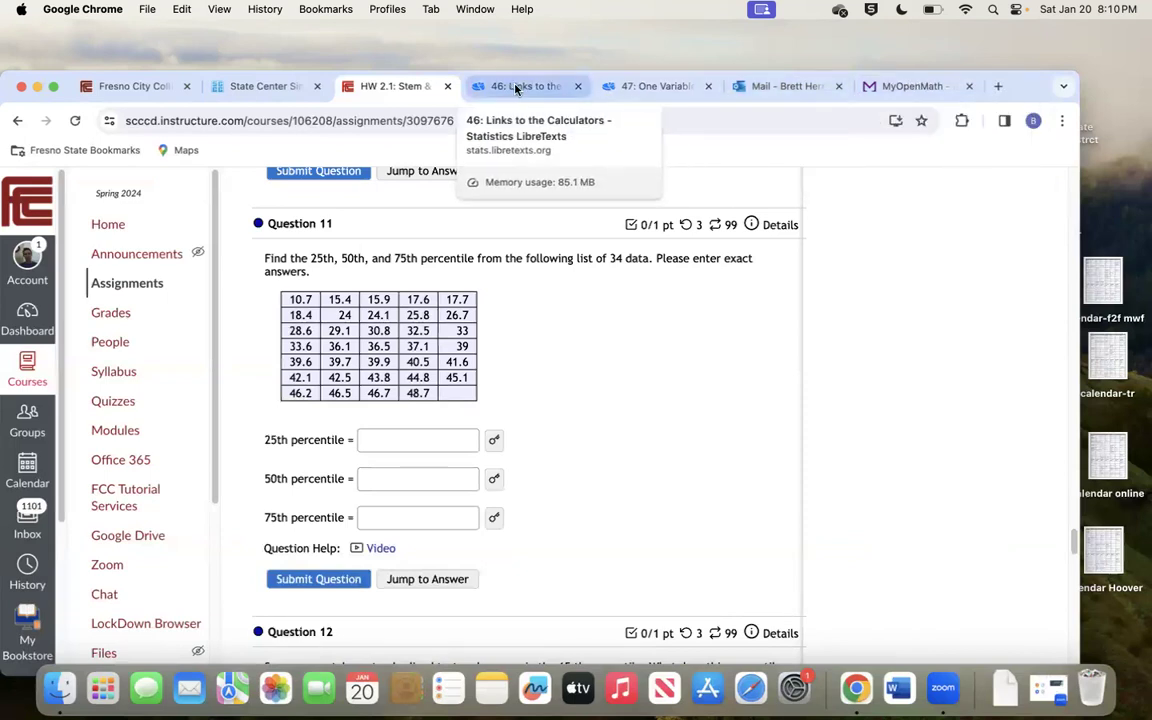
left_click(494, 440)
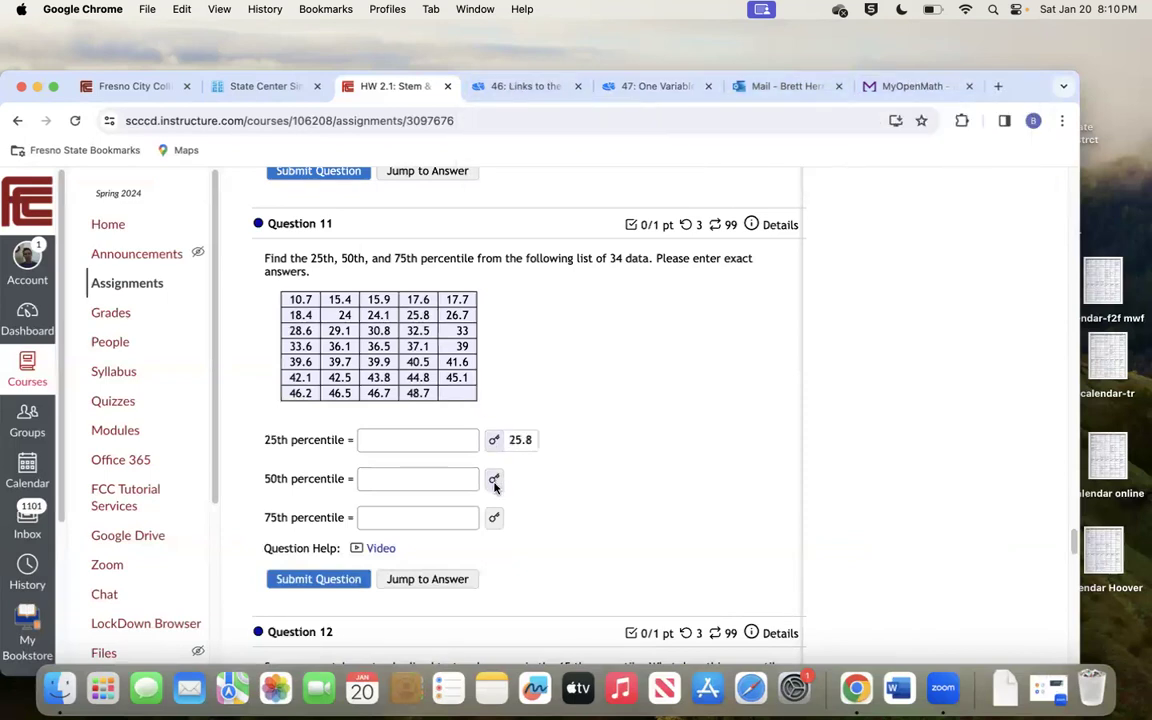
left_click(494, 481)
left_click(494, 517)
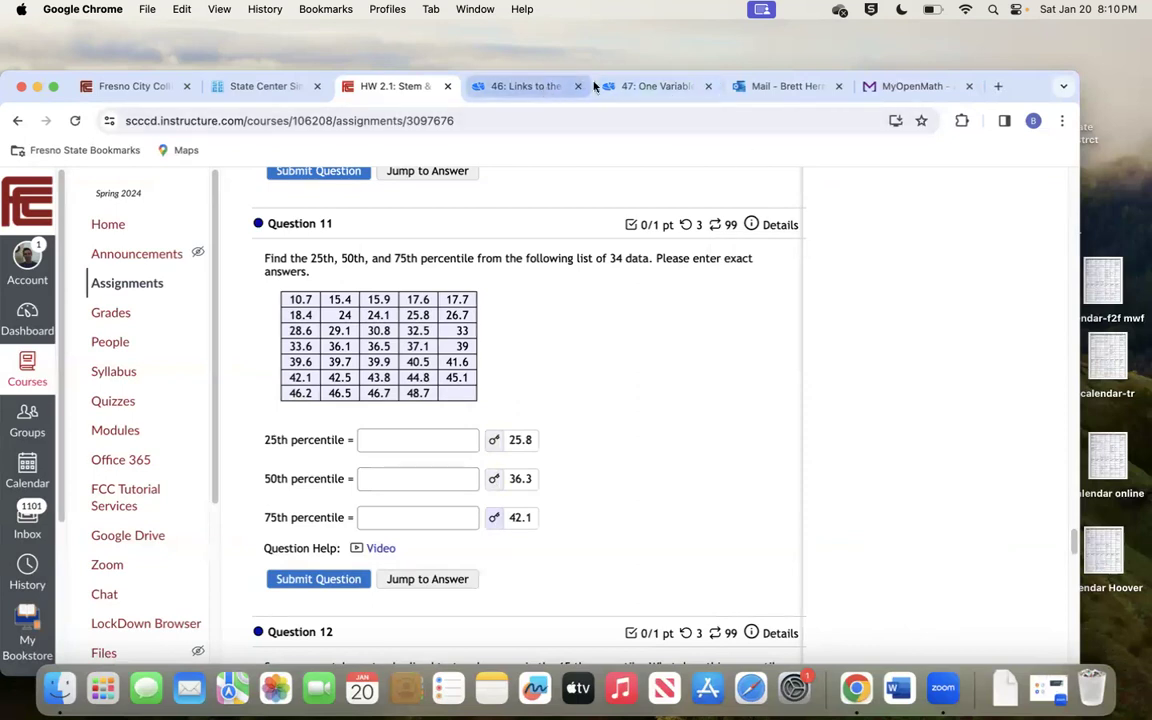
left_click(645, 86)
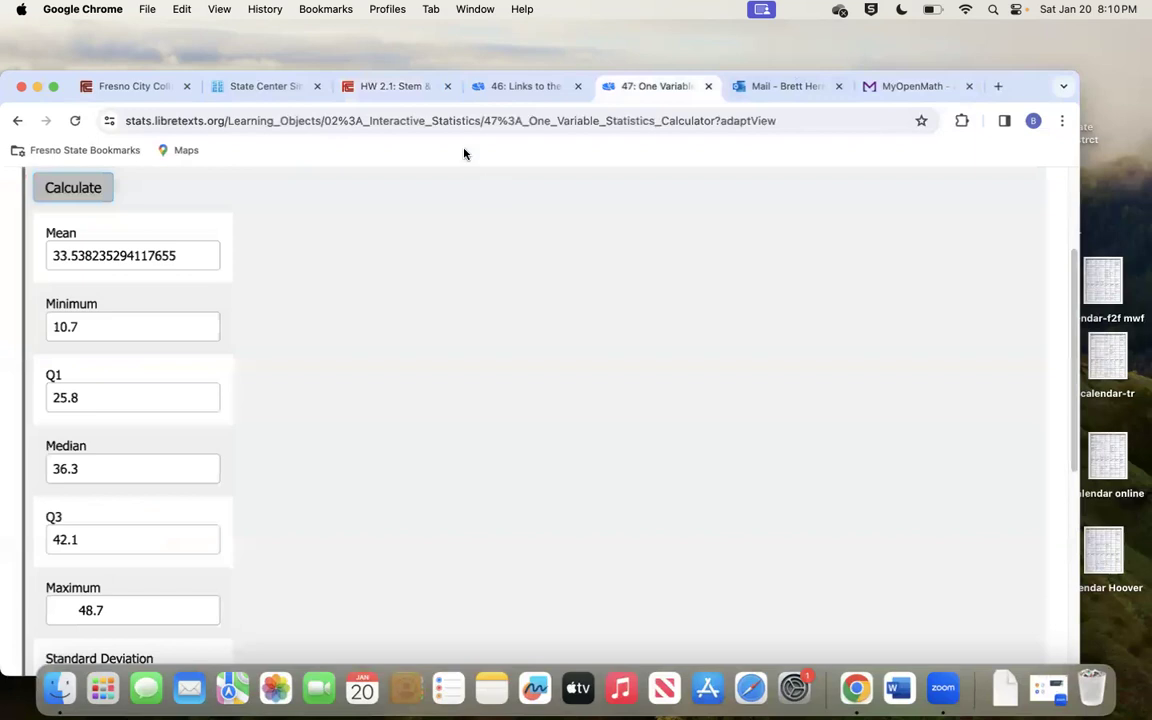
- Highlight the calculator's Q1 25.8, median 36.3 and Q3 42.1, then return to the homework
left_click(88, 398)
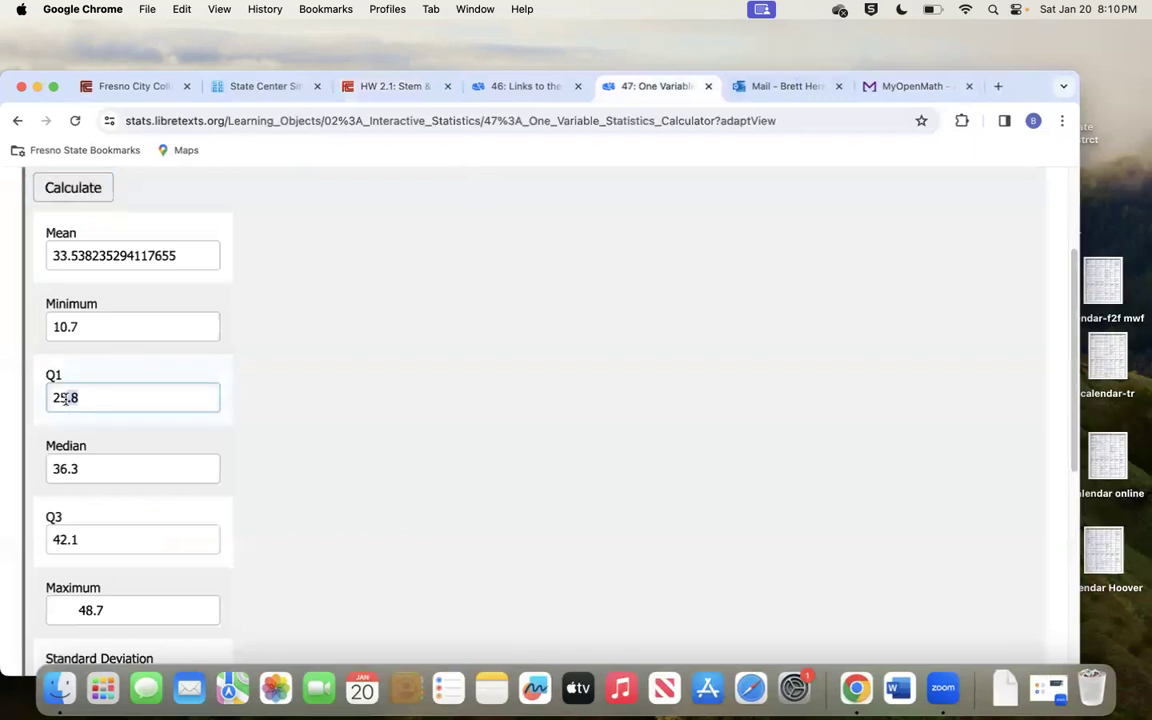
double_click(72, 398)
double_click(100, 472)
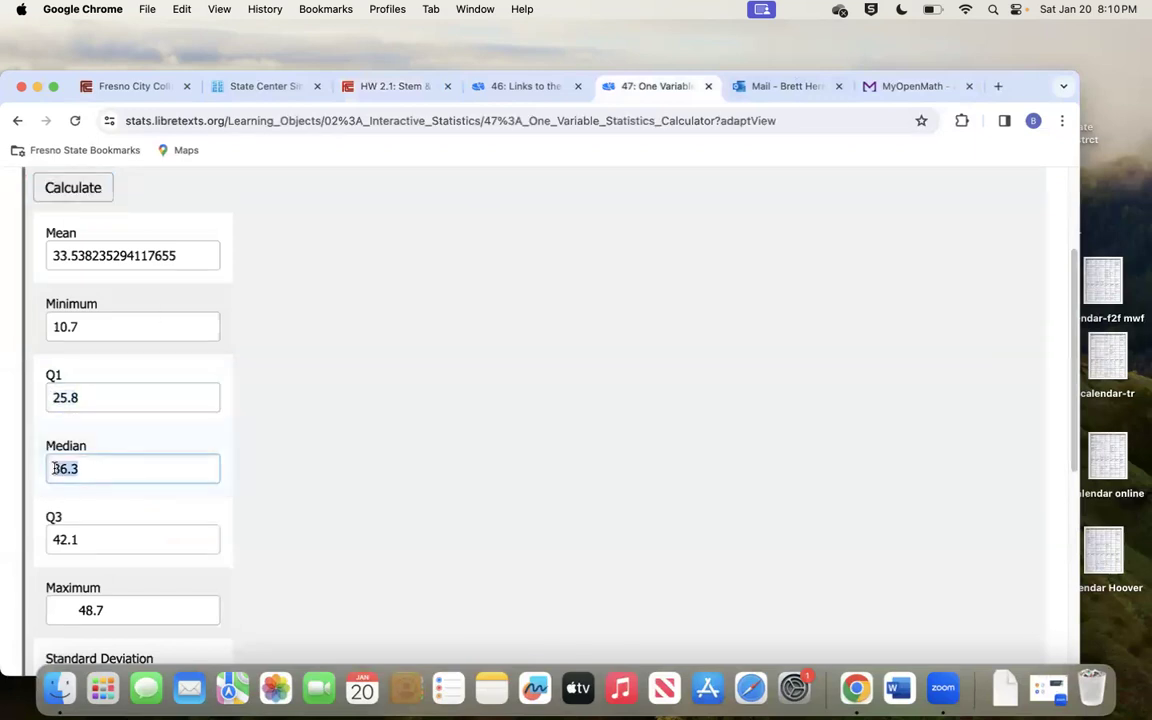
left_click_drag(103, 540, 38, 540)
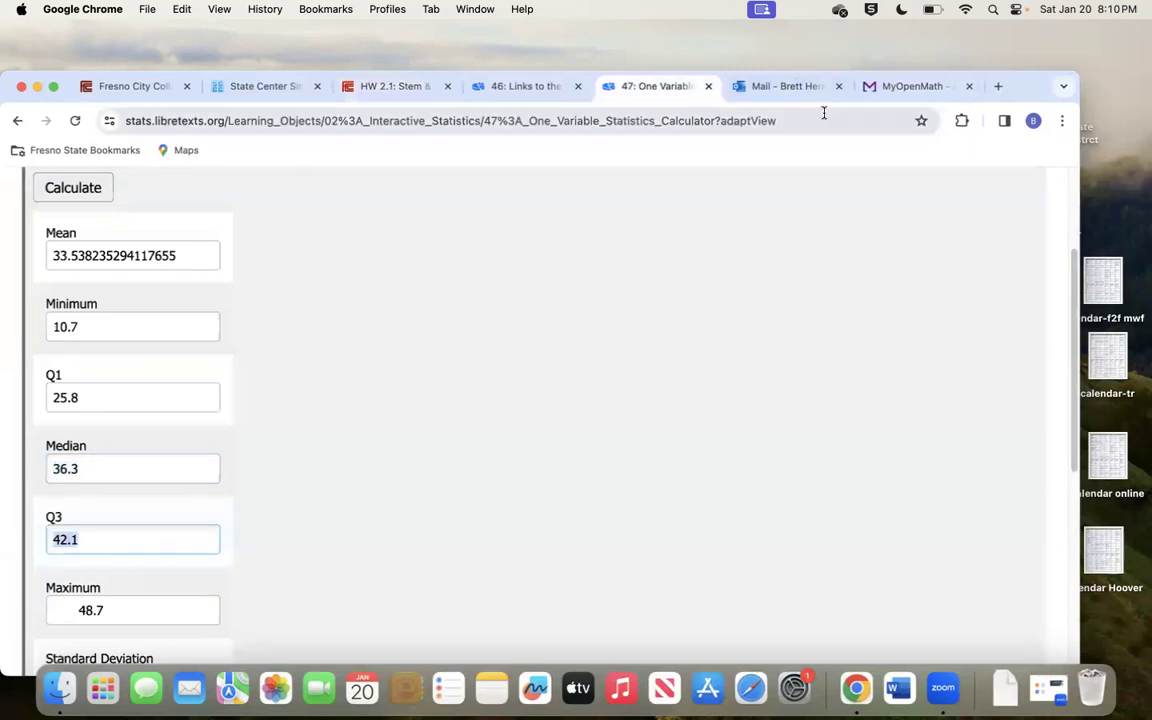
left_click(400, 88)
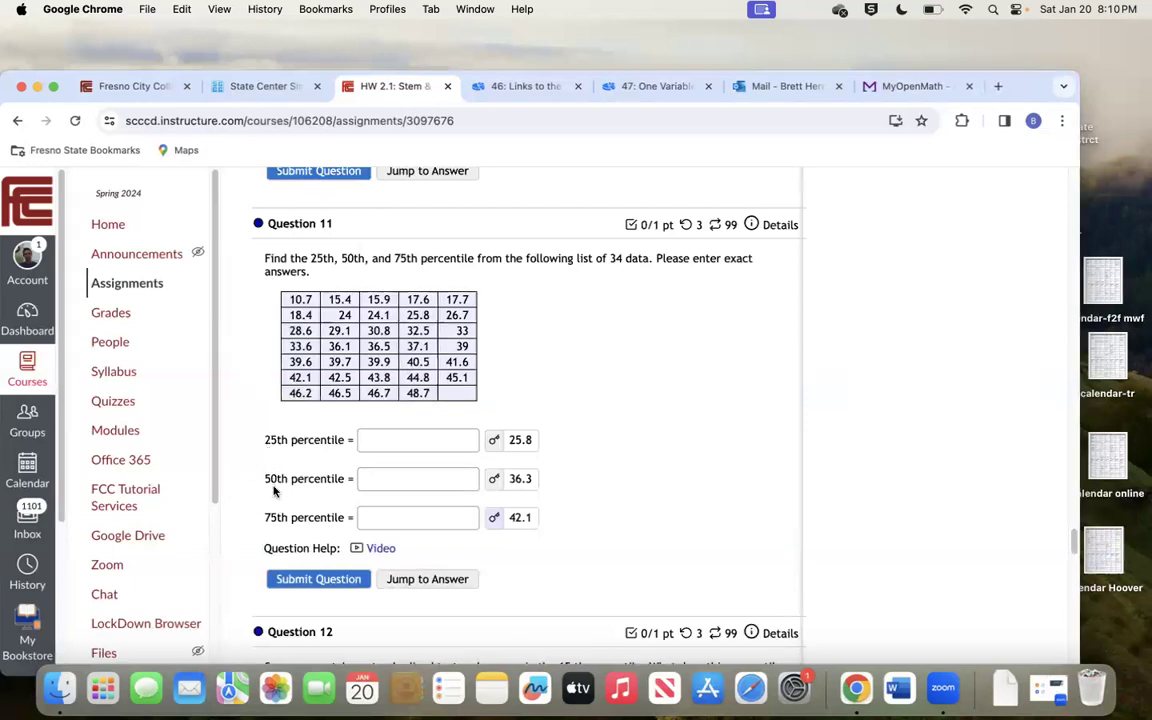
- Highlight Question 11's 25th, 50th and 75th percentile labels, then return to the calculator
left_click_drag(264, 440, 314, 441)
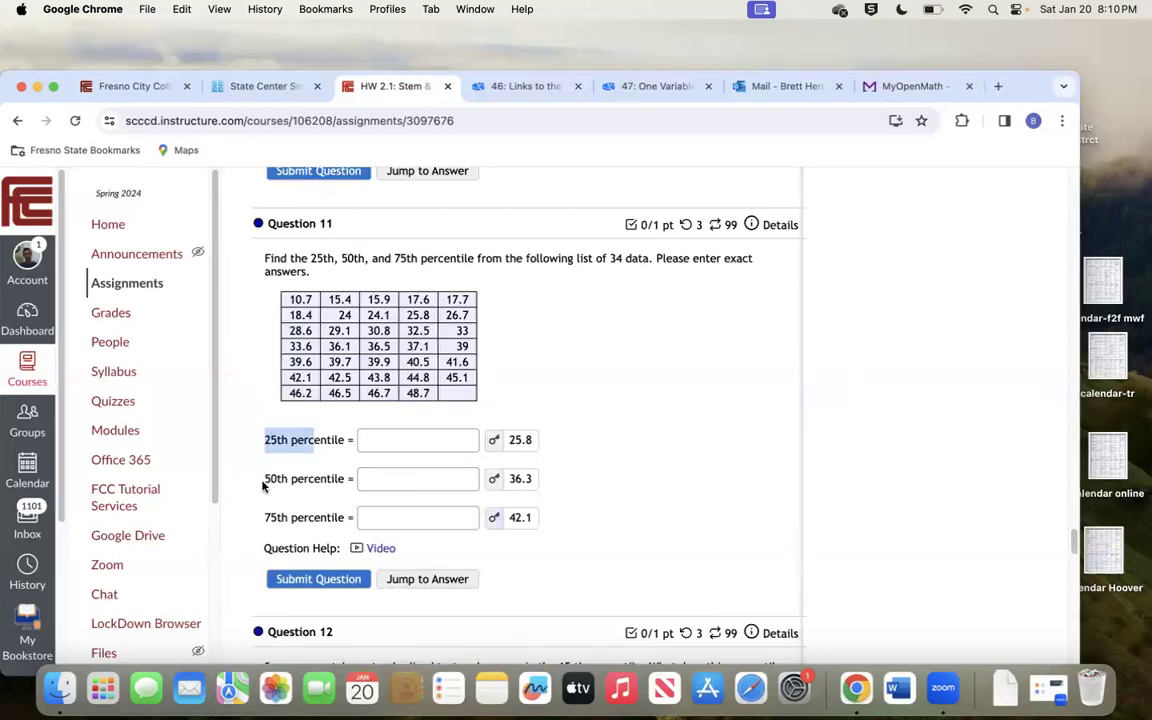
left_click_drag(264, 480, 345, 479)
left_click_drag(266, 517, 327, 515)
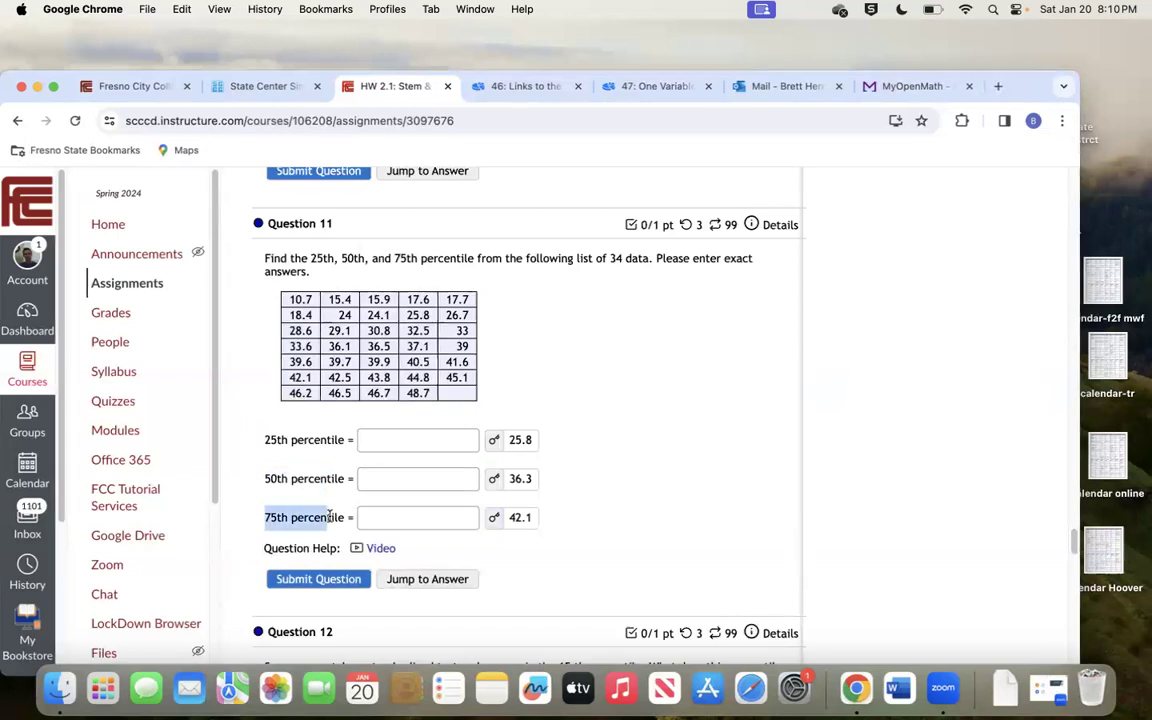
left_click(275, 447)
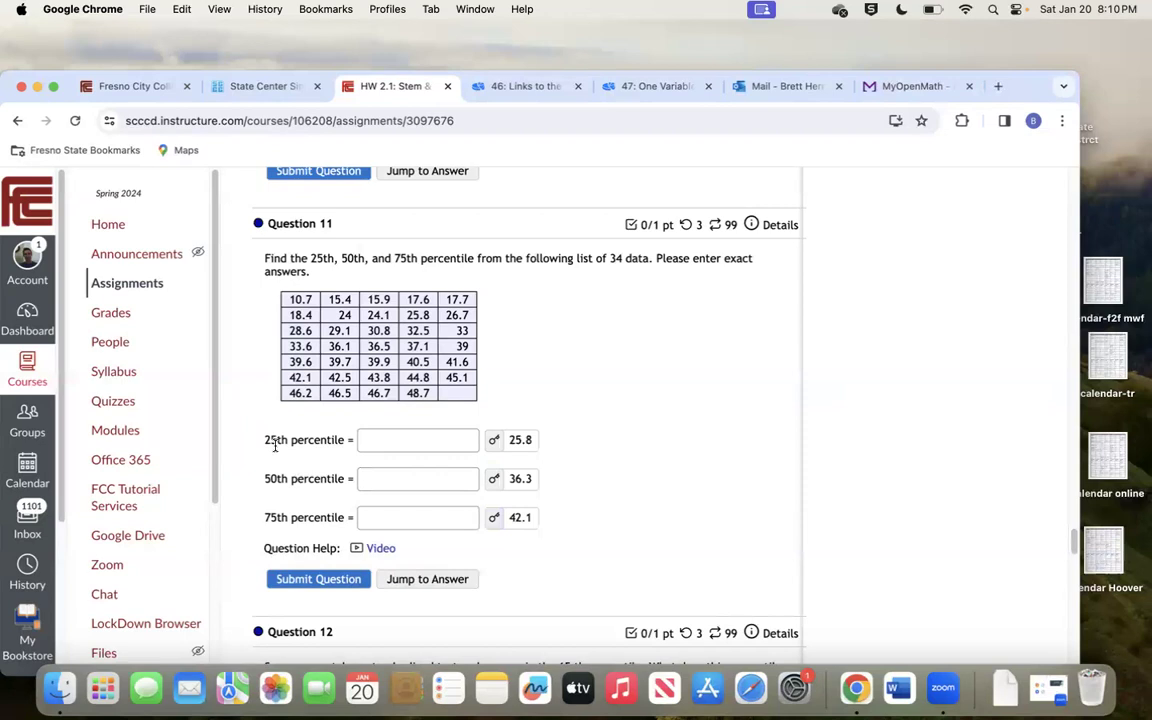
left_click_drag(265, 441, 325, 435)
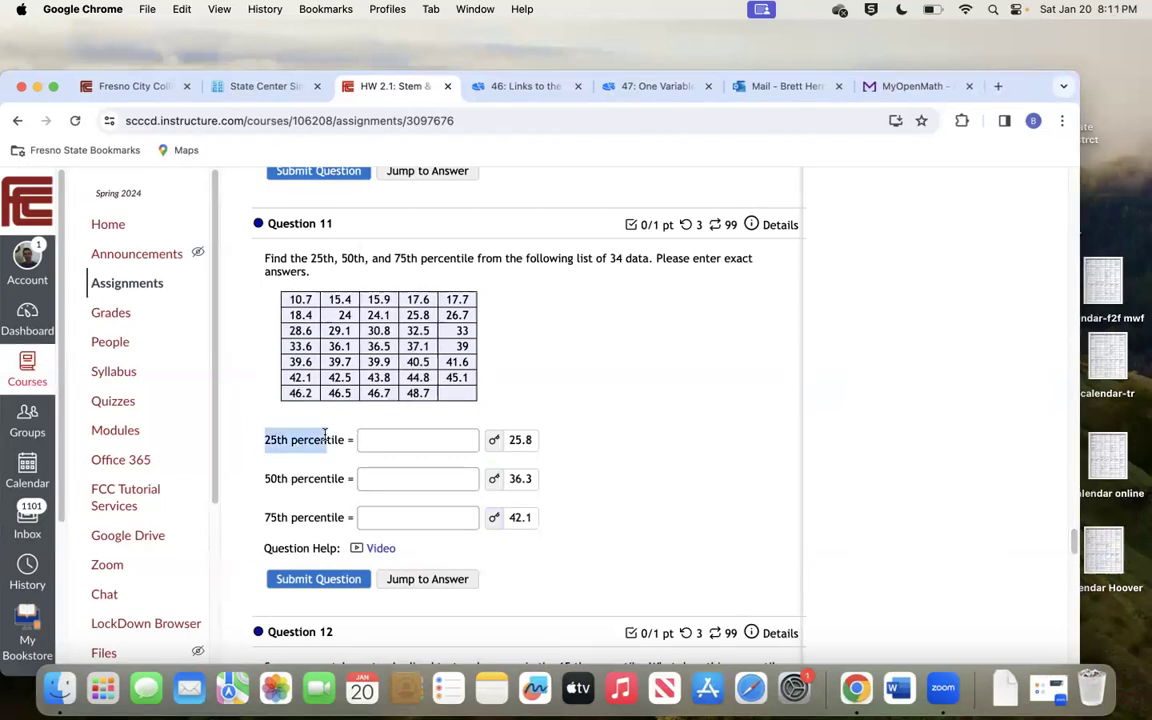
left_click(650, 88)
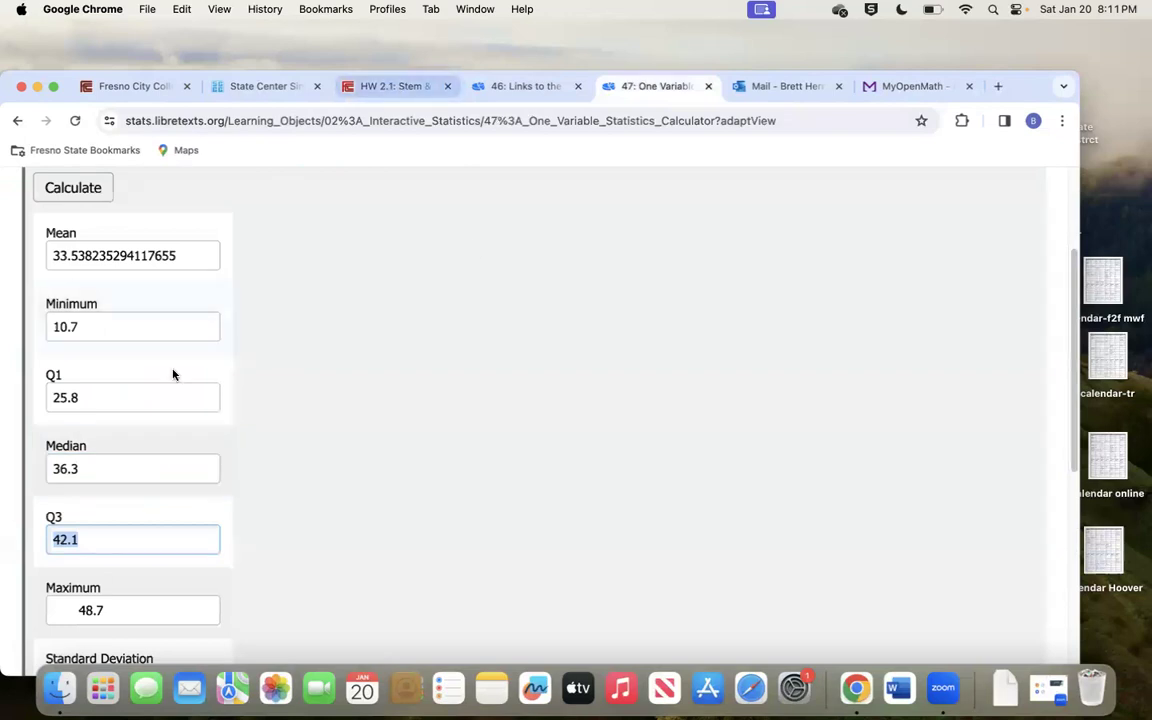
- Highlight median 36.3 and Q3 42.1 alongside the homework's 50th and 75th percentile labels
left_click_drag(79, 468, 48, 468)
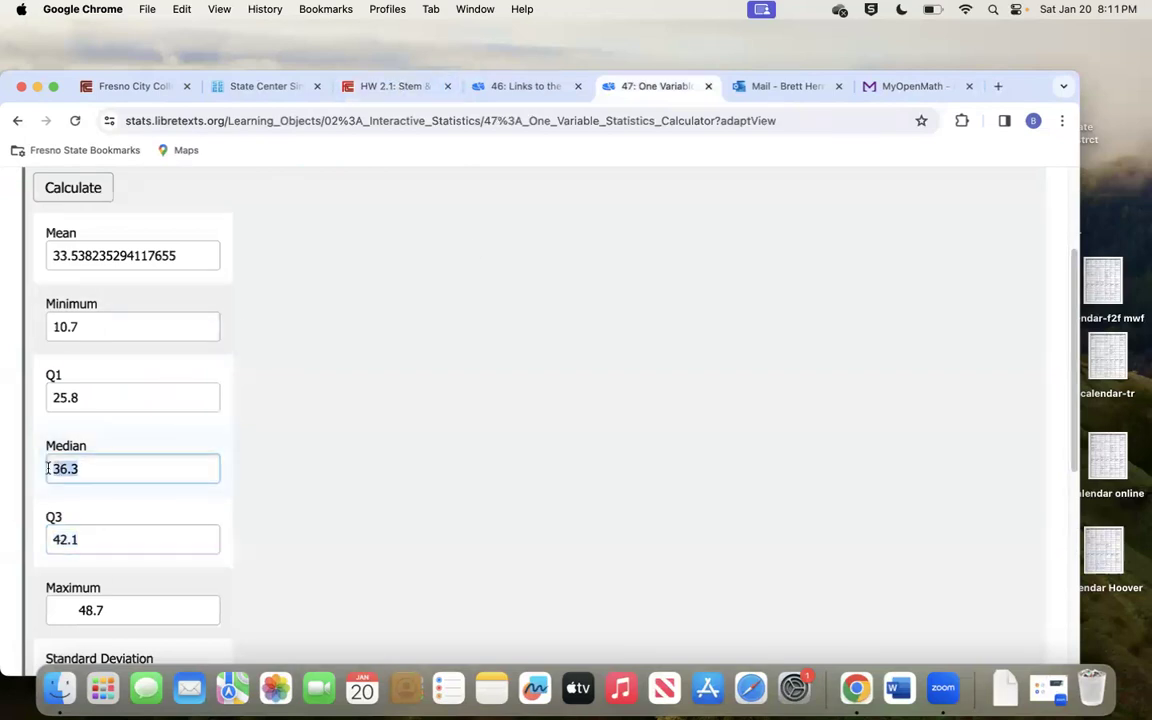
left_click(400, 87)
left_click_drag(265, 478, 475, 479)
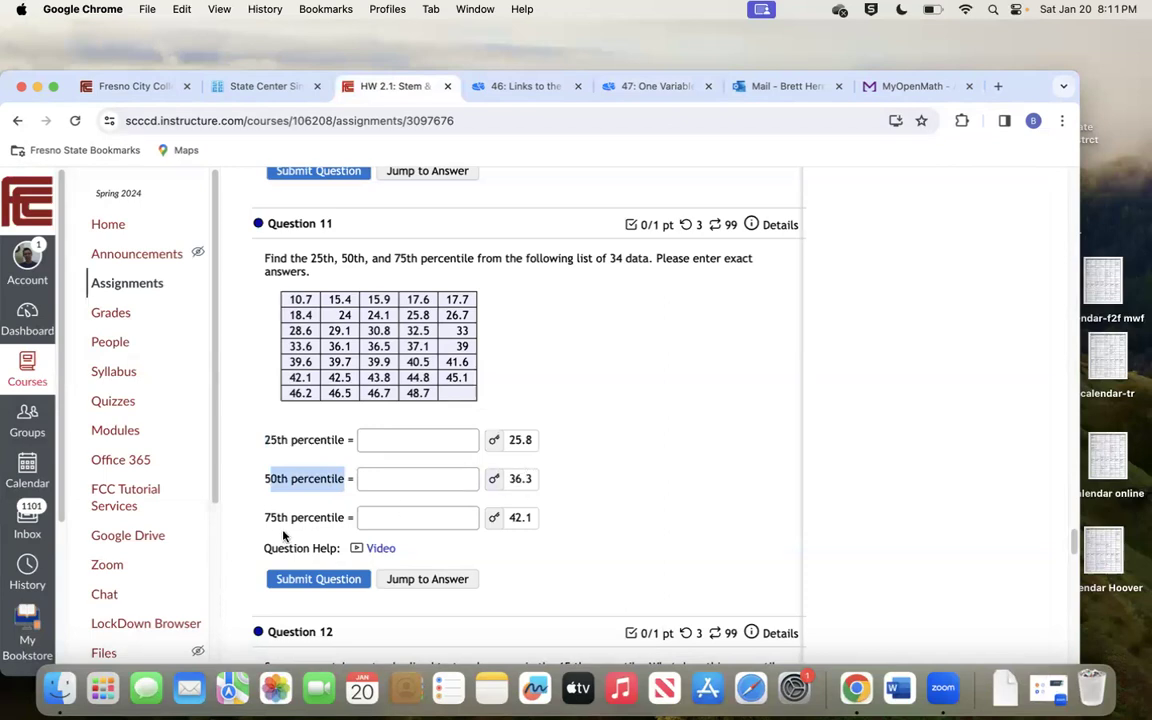
left_click_drag(265, 517, 290, 518)
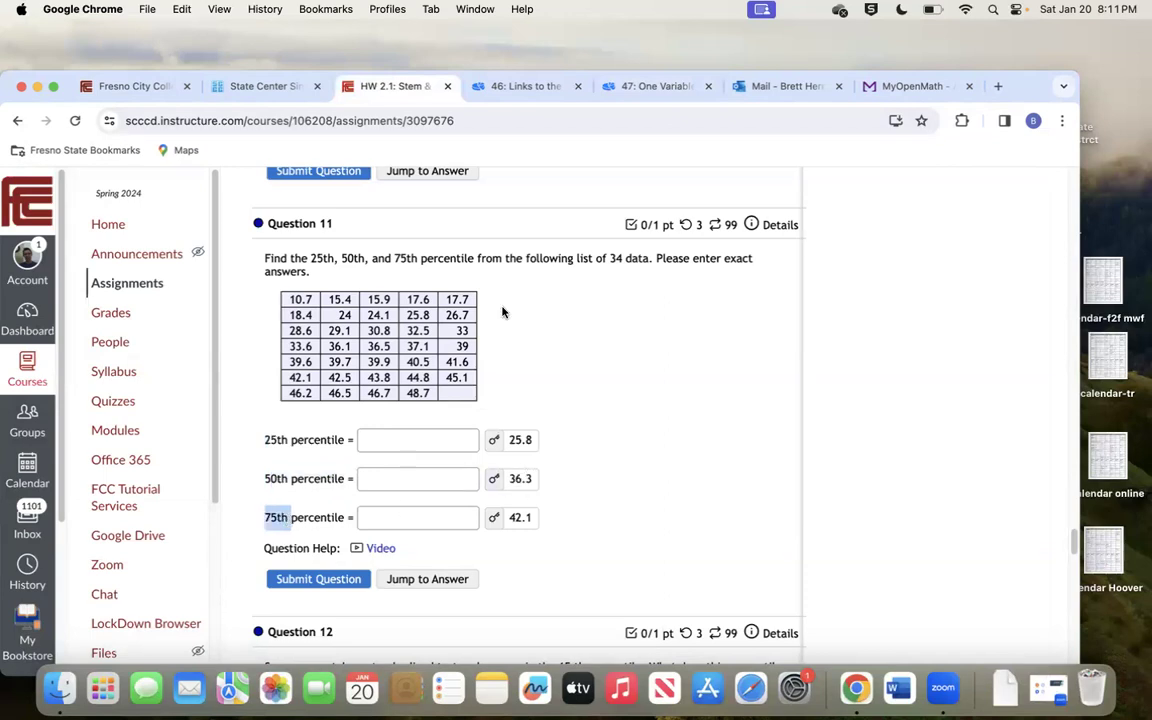
left_click(640, 86)
left_click_drag(97, 542, 49, 540)
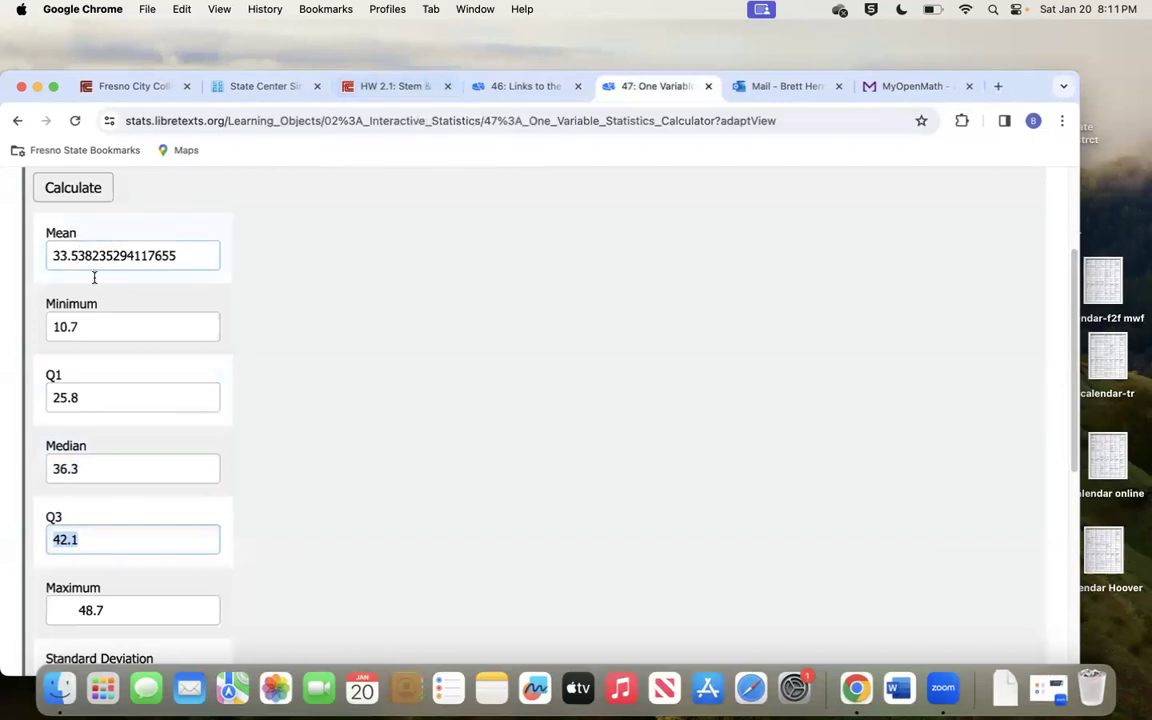
left_click(393, 90)
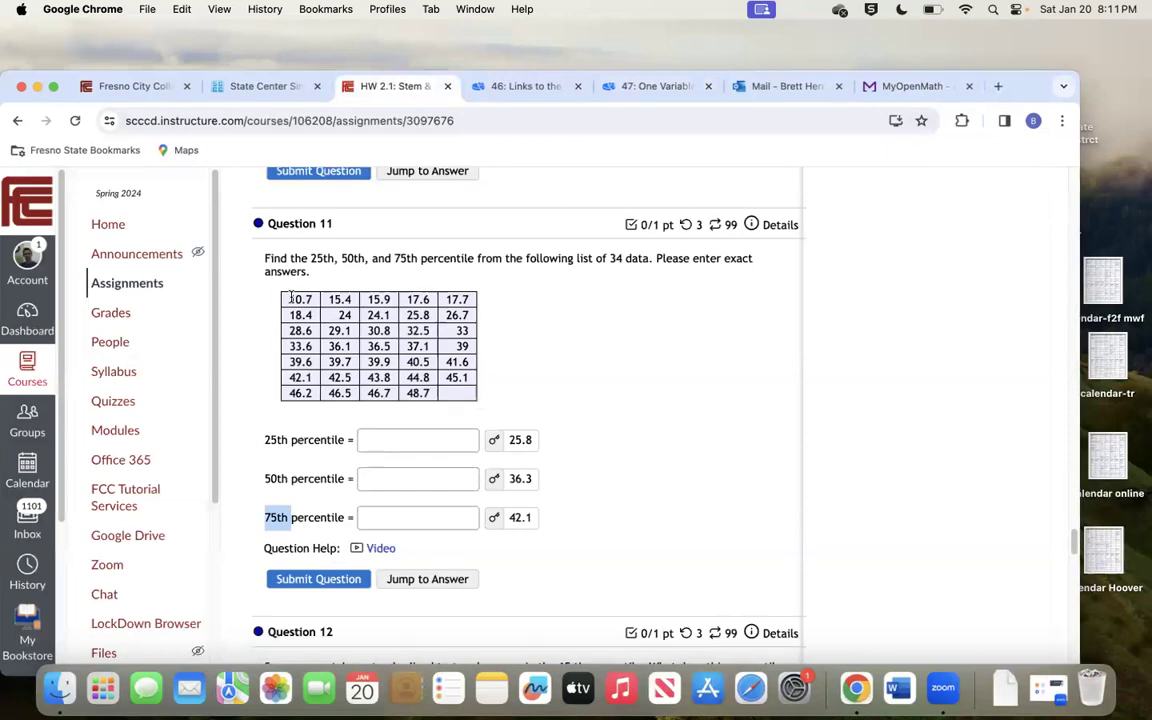
- Highlight Question 11's data table values, then switch to the Links to the Calculators page
left_click_drag(278, 292, 432, 396)
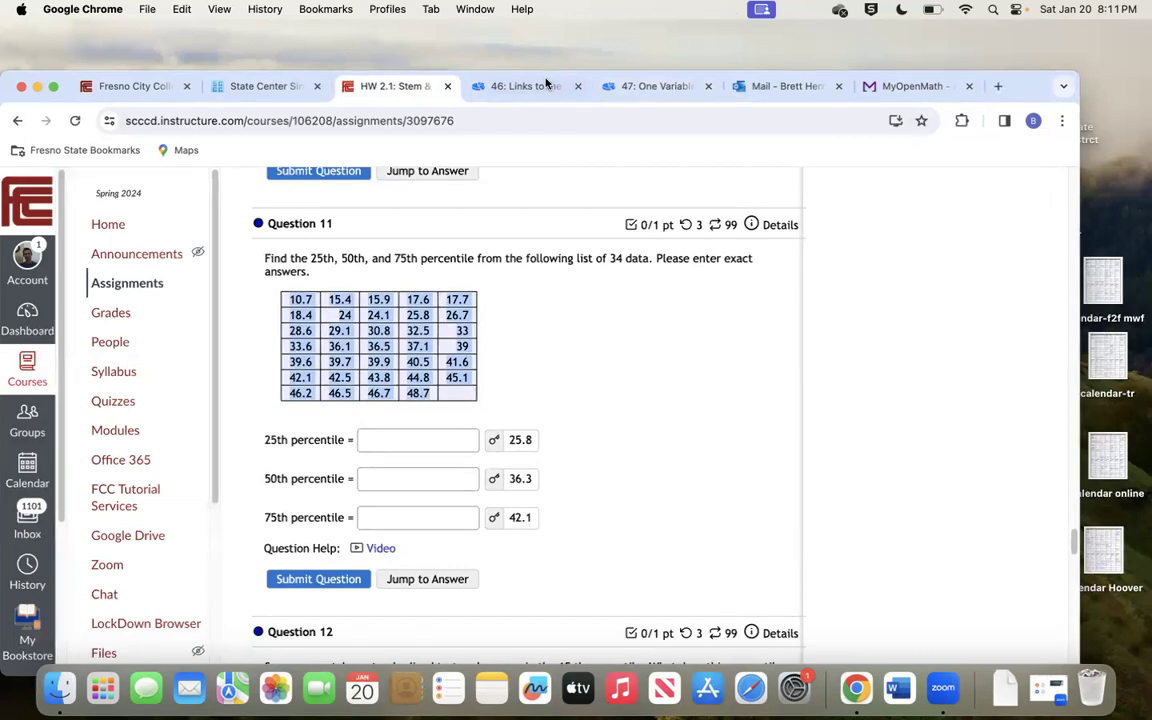
left_click(509, 90)
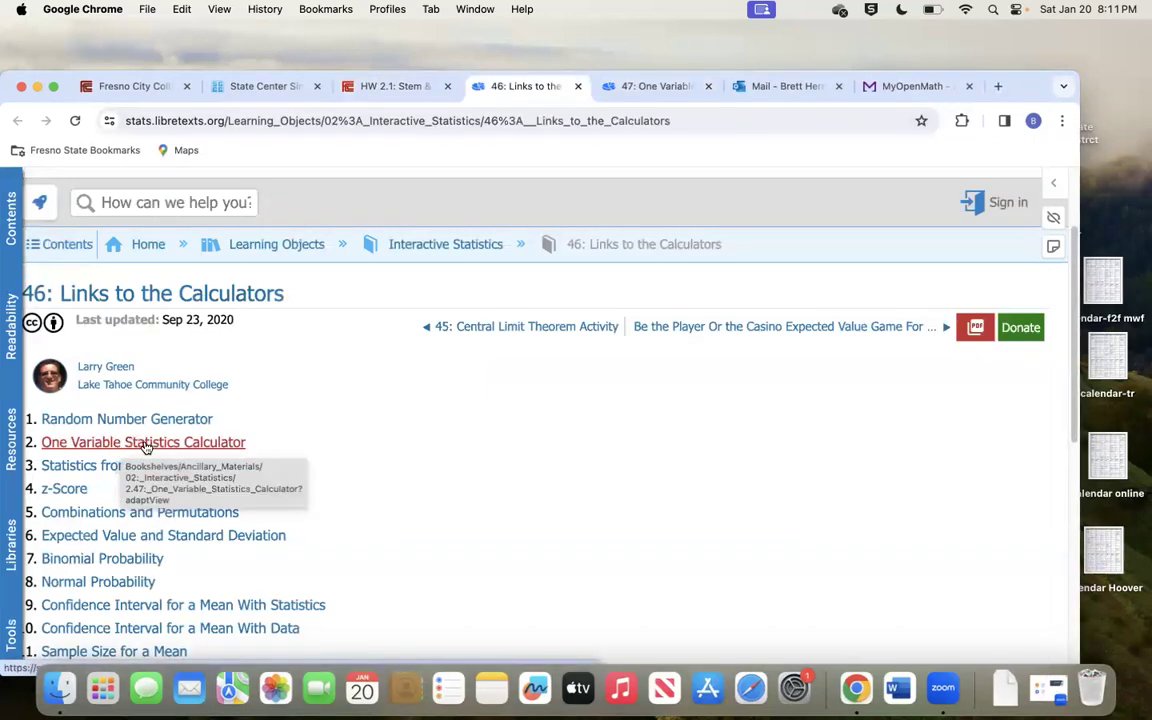
- Back on the One Variable Statistics Calculator, check the Question 11 data list and results (maximum 48.7, standard deviation 10.6923)
left_click(638, 86)
scroll(171, 173, "up", 5)
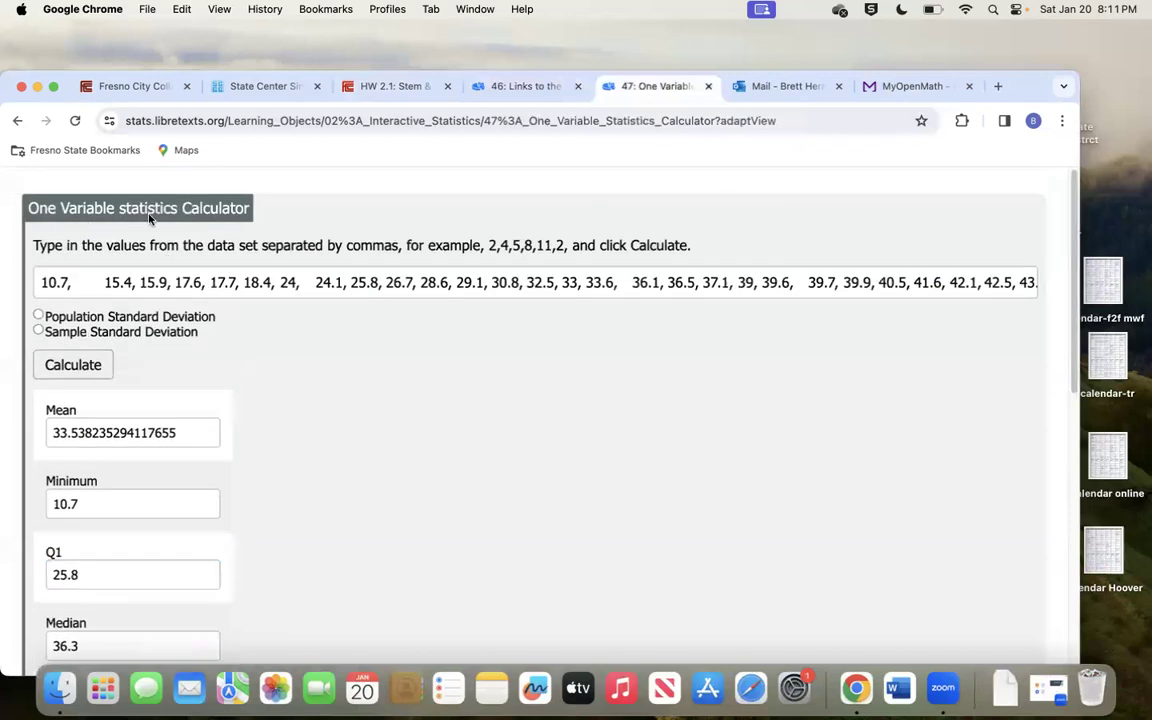
left_click(93, 283)
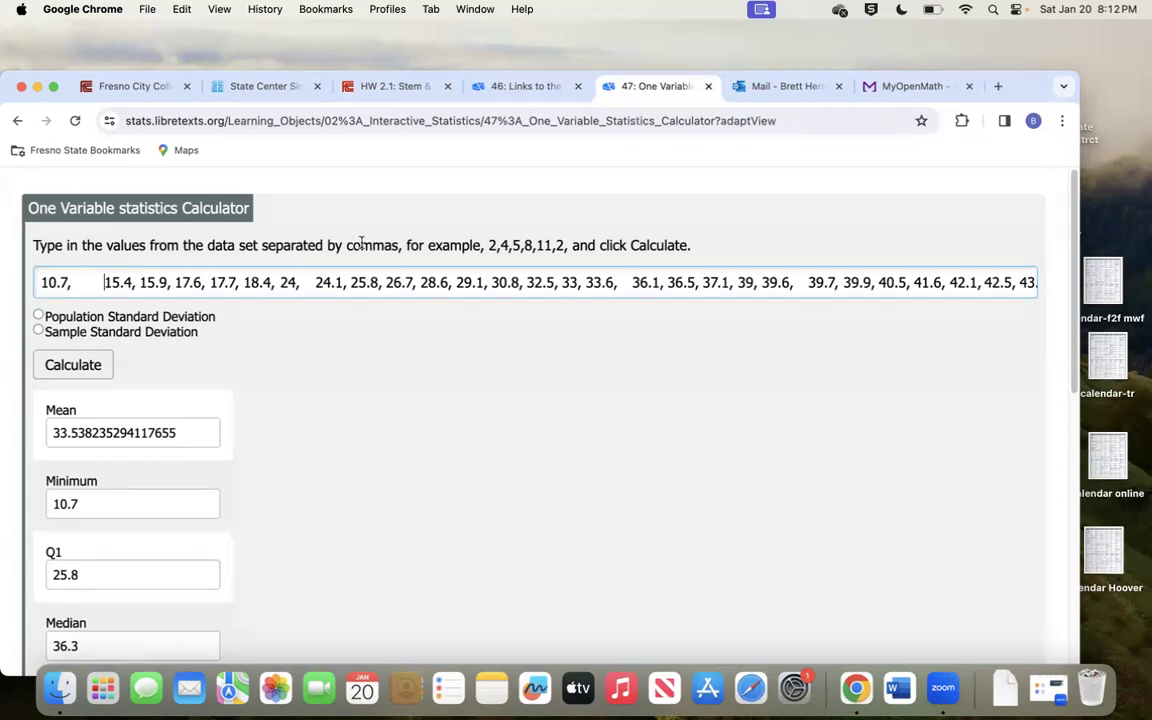
left_click_drag(183, 245, 441, 245)
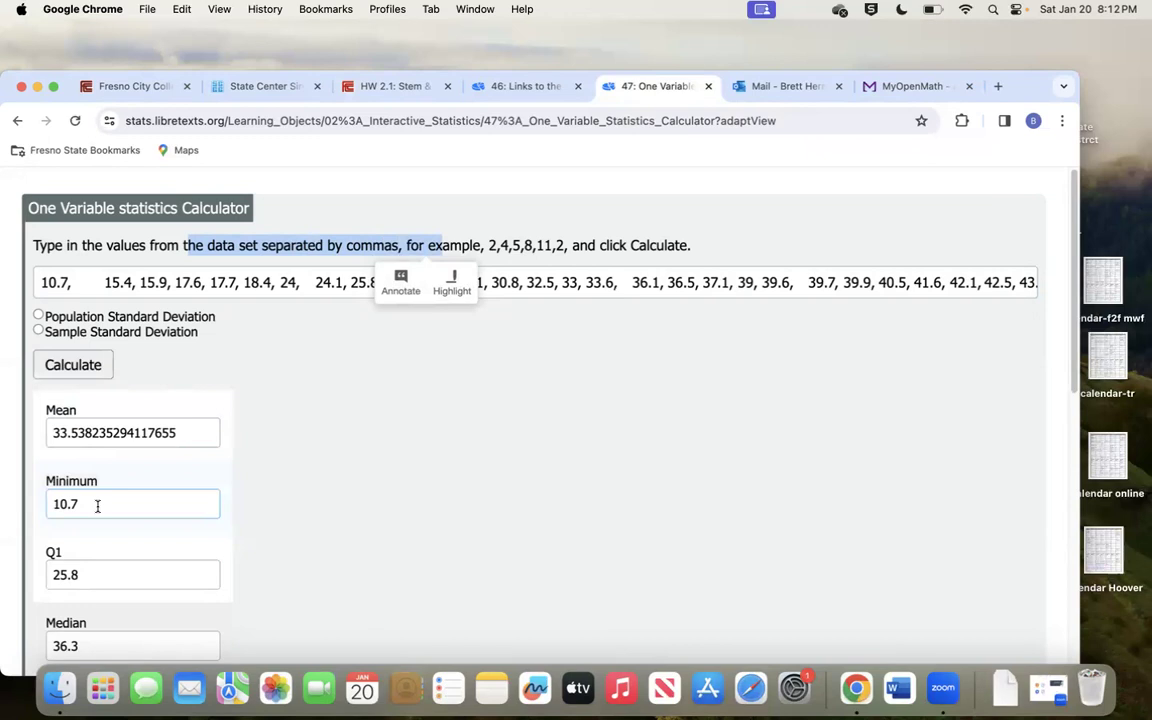
scroll(162, 530, "down", 2)
scroll(162, 530, "down", 4)
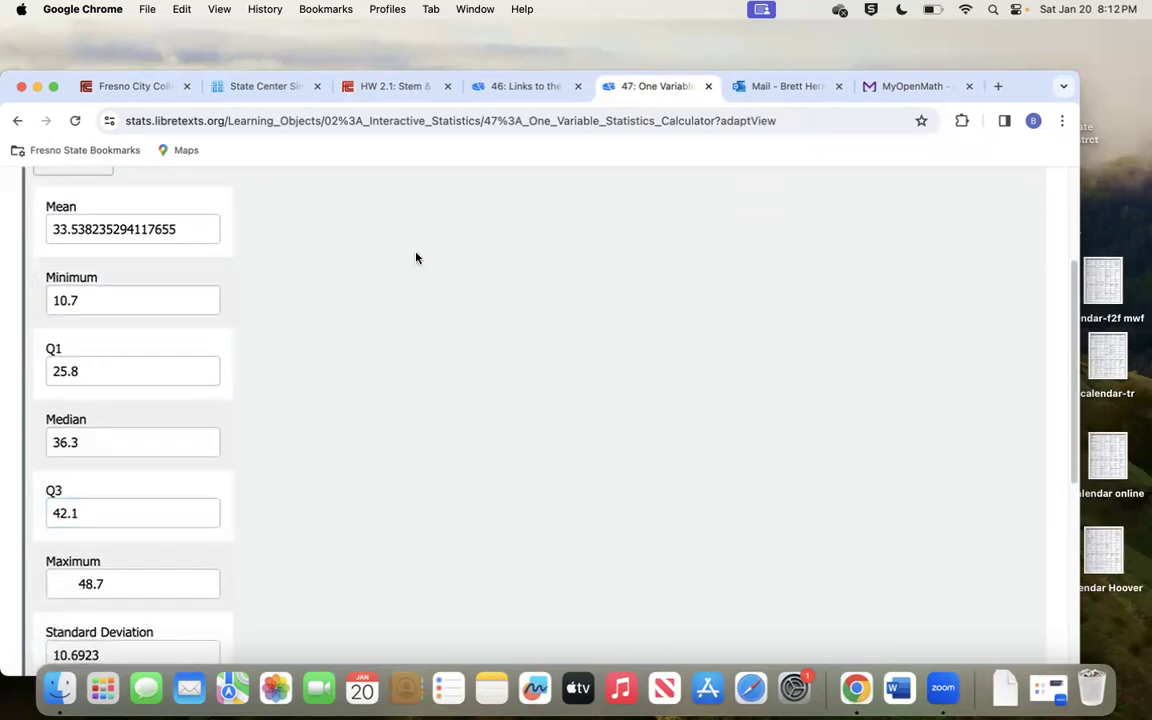